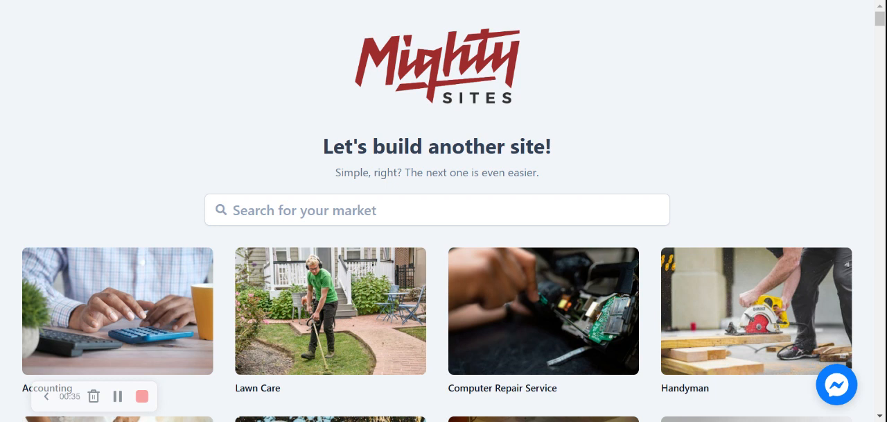
Step: Look through the gallery of business markets available for a new site
left_click(439, 209)
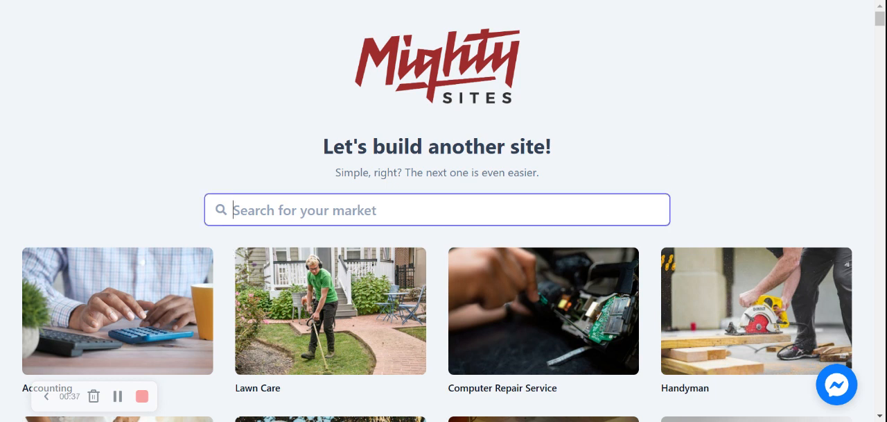
left_click(243, 127)
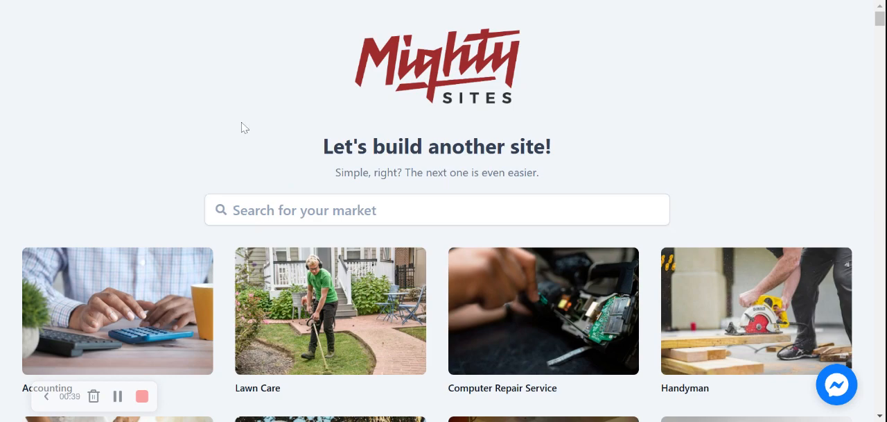
scroll(242, 127, "down", 5)
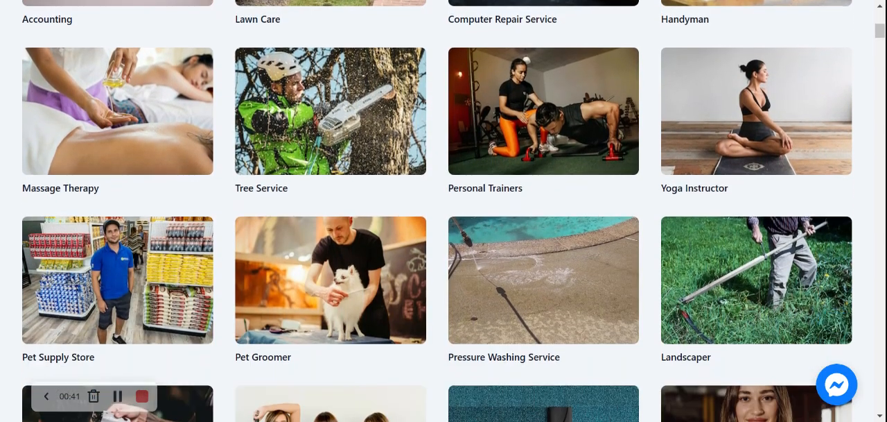
scroll(443, 211, "down", 5)
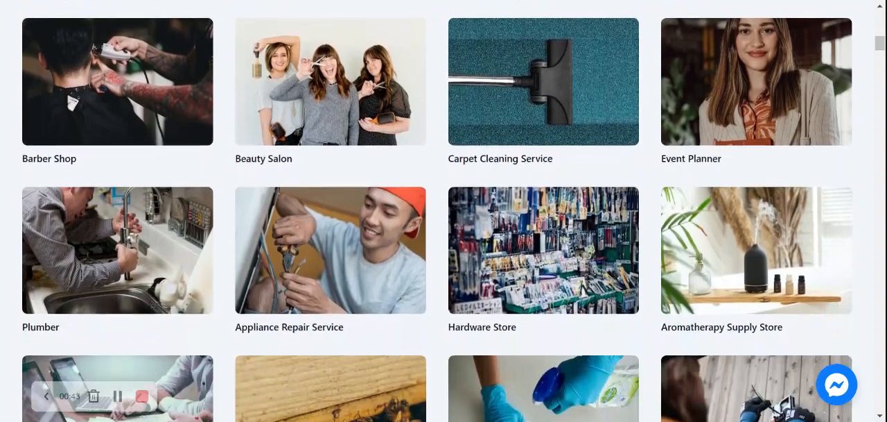
scroll(443, 210, "down", 1)
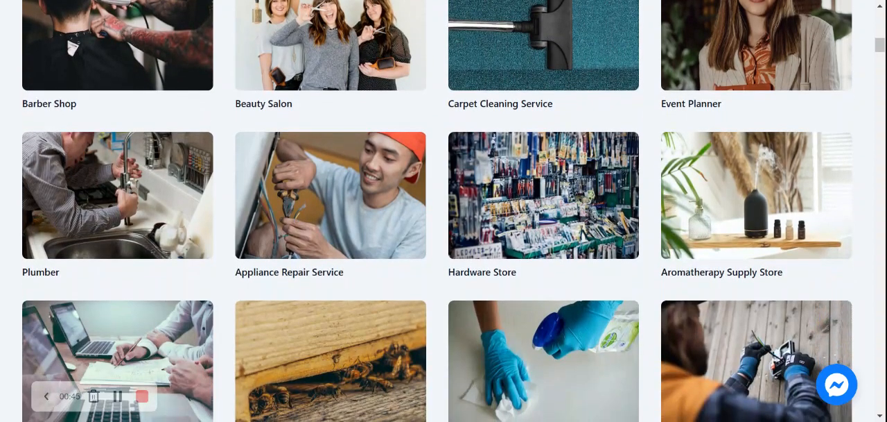
scroll(444, 211, "down", 5)
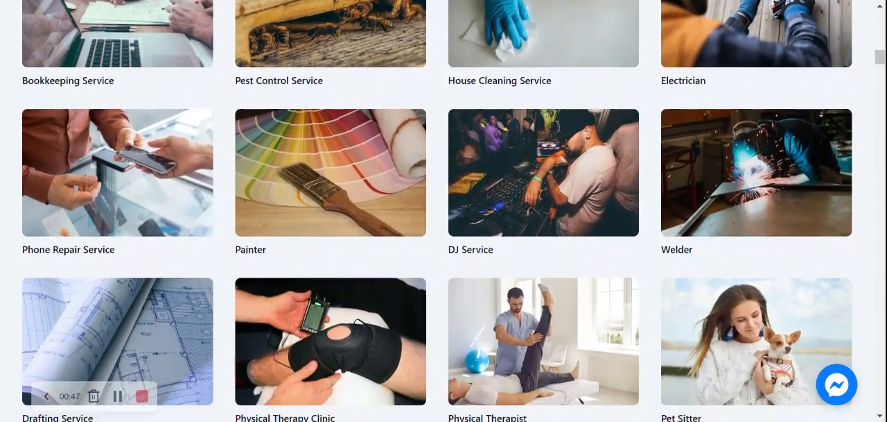
scroll(367, 155, "down", 3)
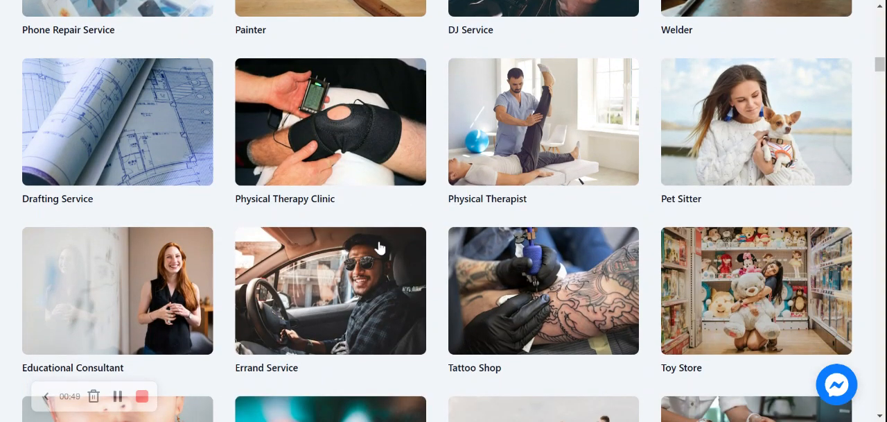
scroll(444, 211, "down", 1)
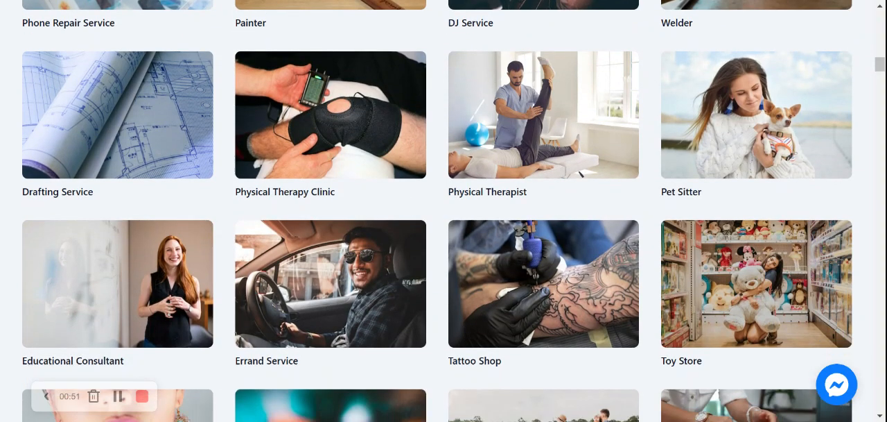
scroll(444, 210, "down", 1)
scroll(444, 211, "up", 3)
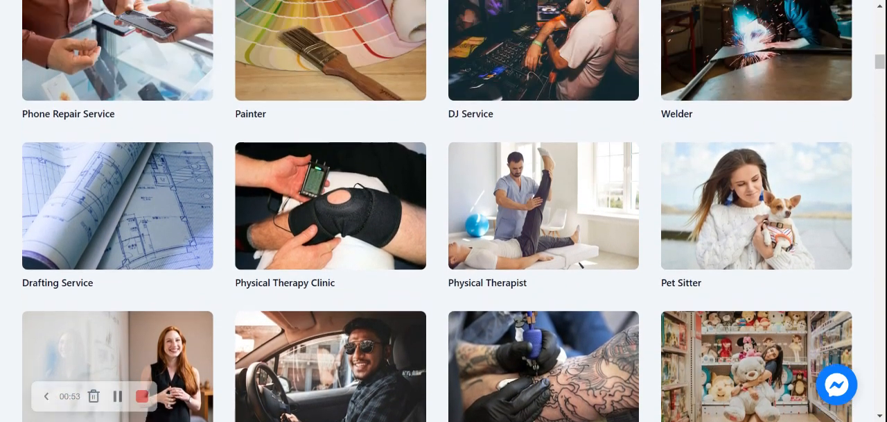
scroll(444, 211, "up", 7)
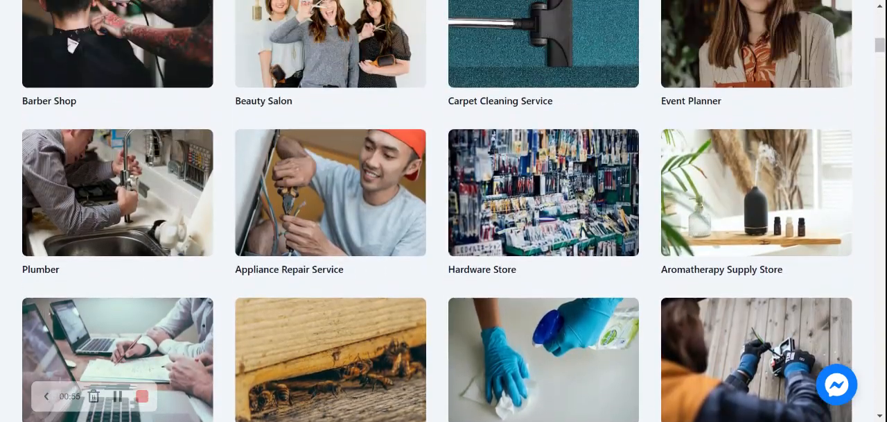
scroll(443, 211, "up", 9)
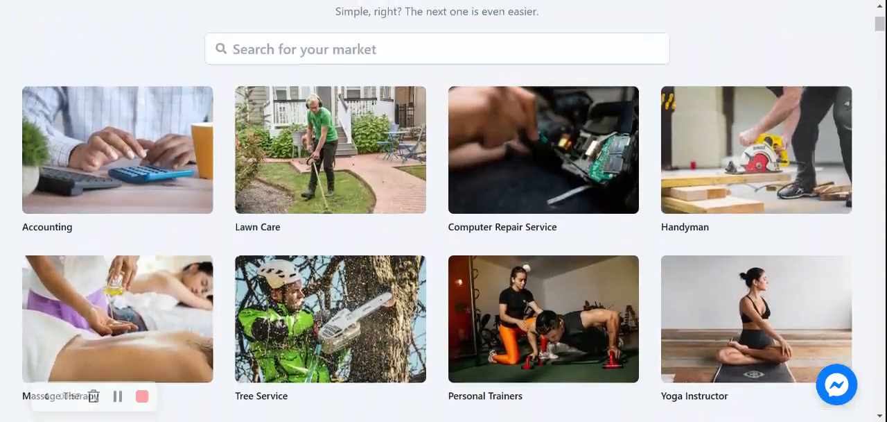
Step: Search the markets for "health food" and choose the Health Food Restaurant template
scroll(443, 211, "up", 2)
left_click(437, 158)
type("health ")
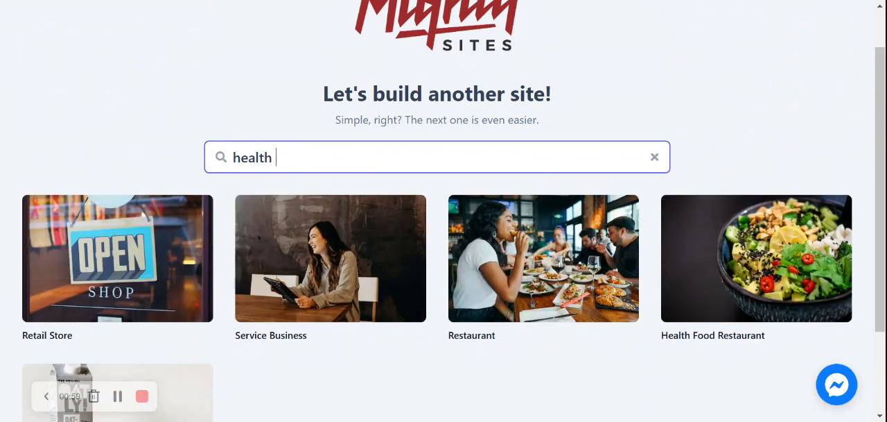
type("food")
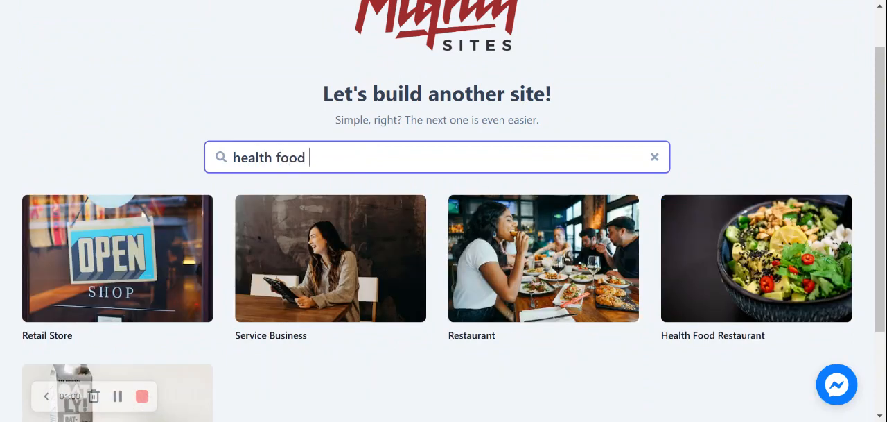
left_click(733, 254)
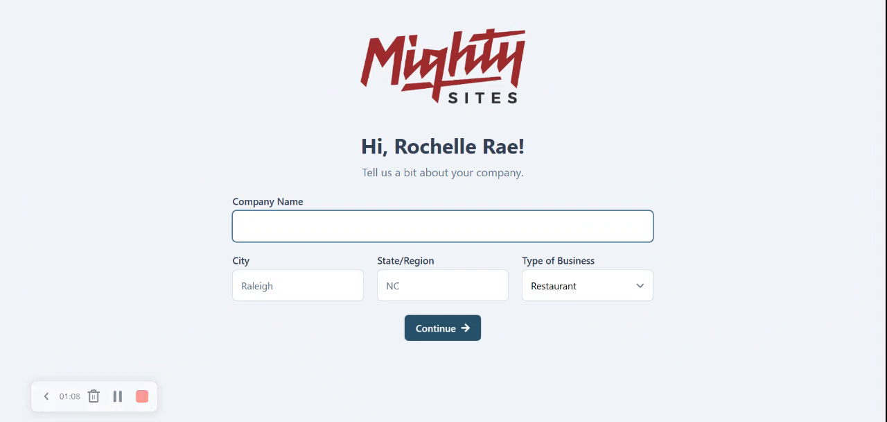
Step: Enter the company name as the owner's first name in possessive form followed by "Healthy Meals"
type("Restaurant")
key("BackSpace")
key("BackSpace")
key("BackSpace")
key("BackSpace")
key("BackSpace")
key("BackSpace")
key("BackSpace")
key("BackSpace")
key("BackSpace")
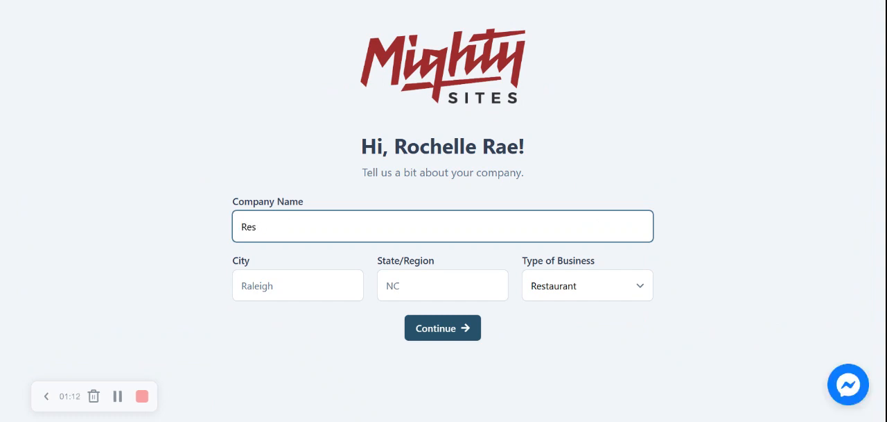
type("ochelle's Healthy Meals")
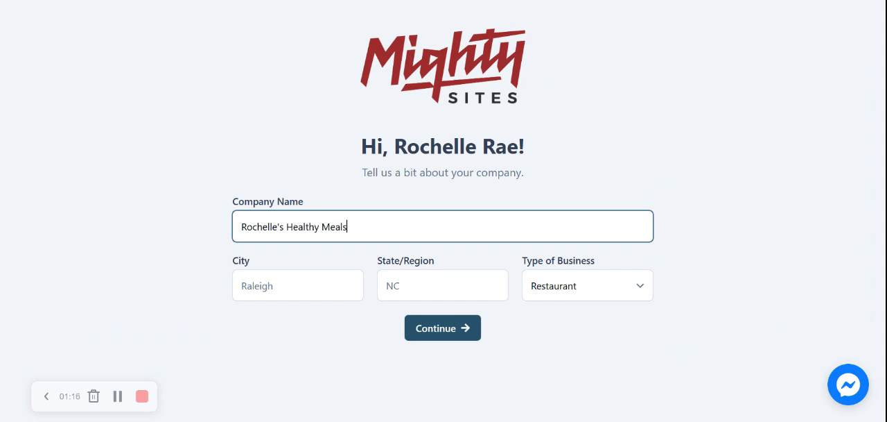
Step: Set the city to Denver and the state to Colorado, keep Restaurant as the business type, and submit the company details
left_click(289, 275)
type("Denver")
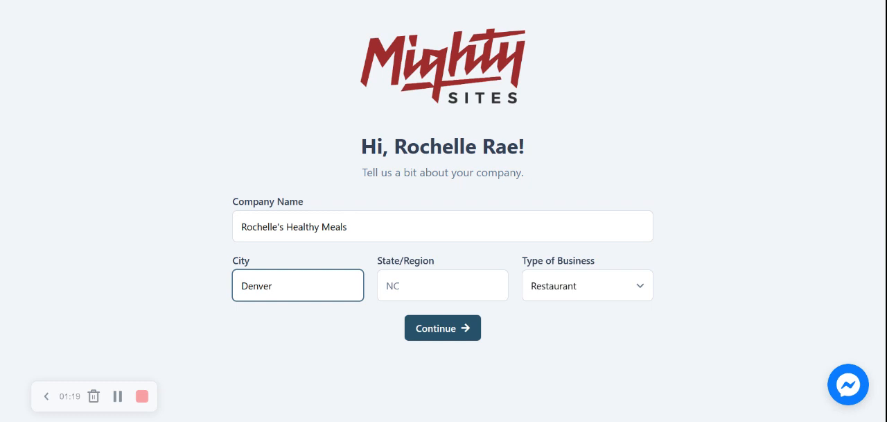
key("Tab")
type("Colorado")
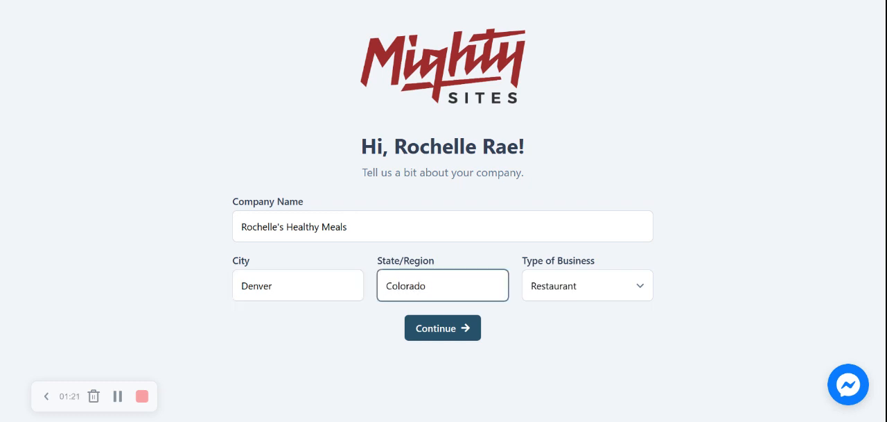
left_click(703, 212)
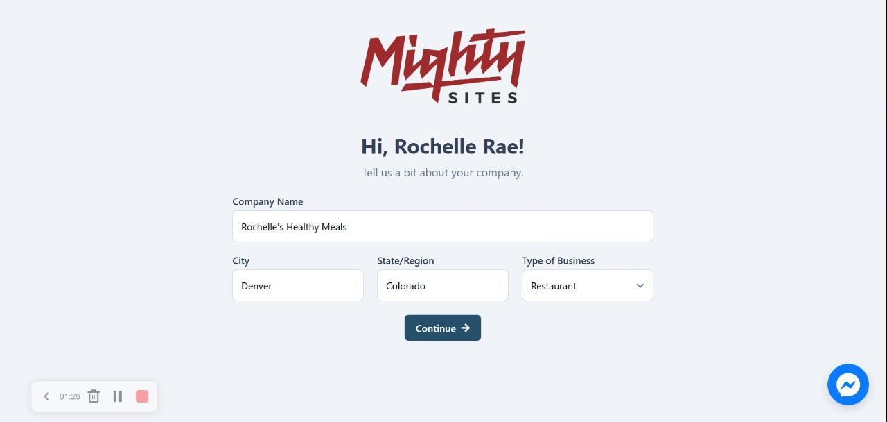
left_click(554, 289)
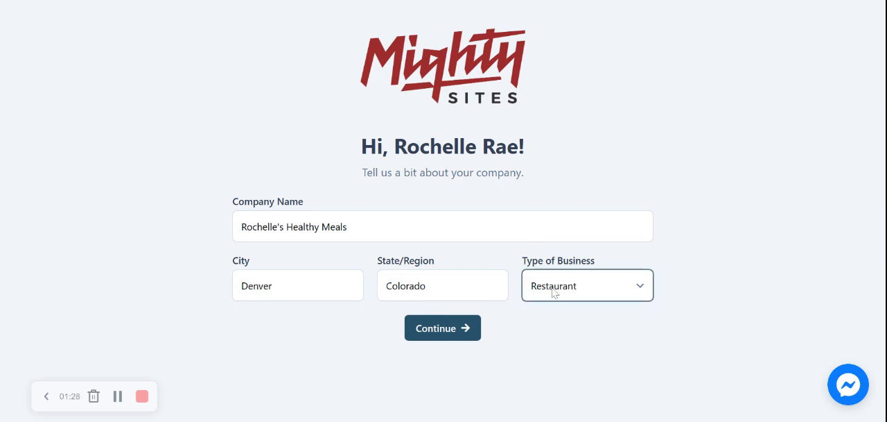
left_click(476, 329)
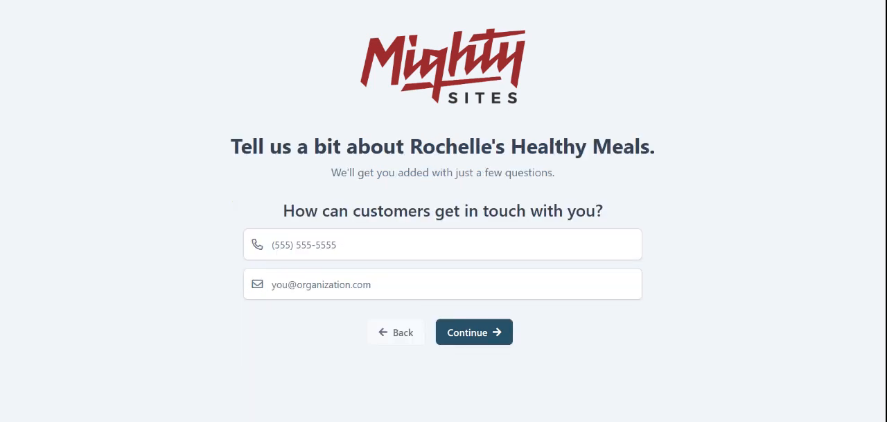
Step: Fill in the business's contact phone number and e-mail address and submit them
left_click(443, 244)
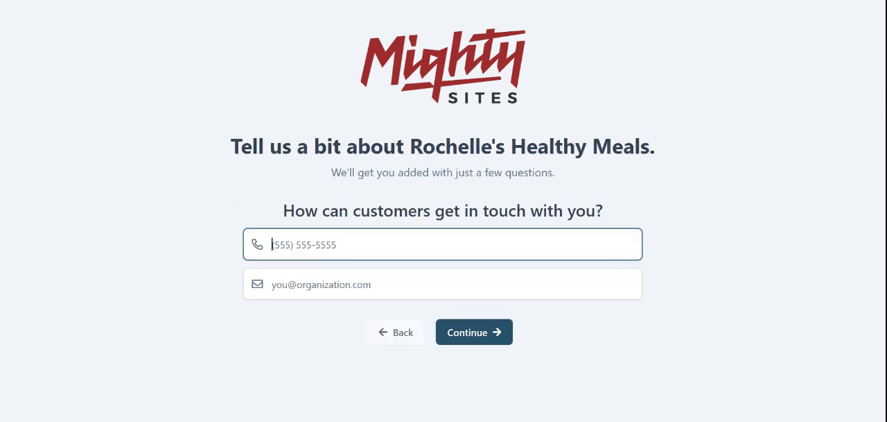
type("565-4455")
key("Tab")
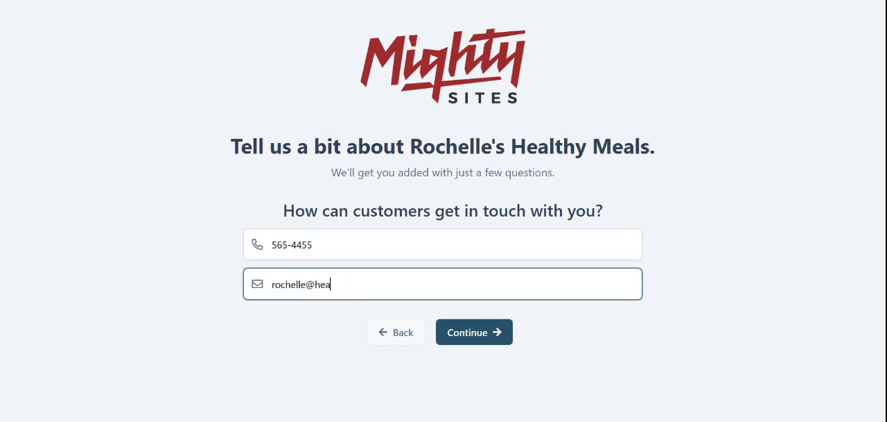
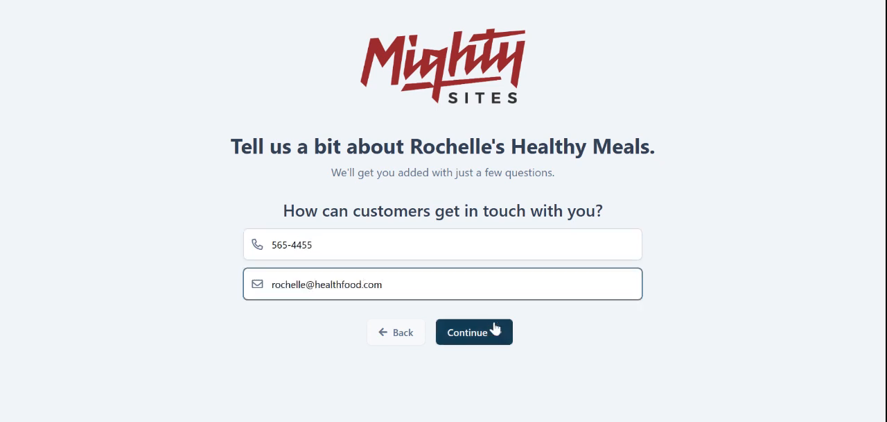
left_click(494, 329)
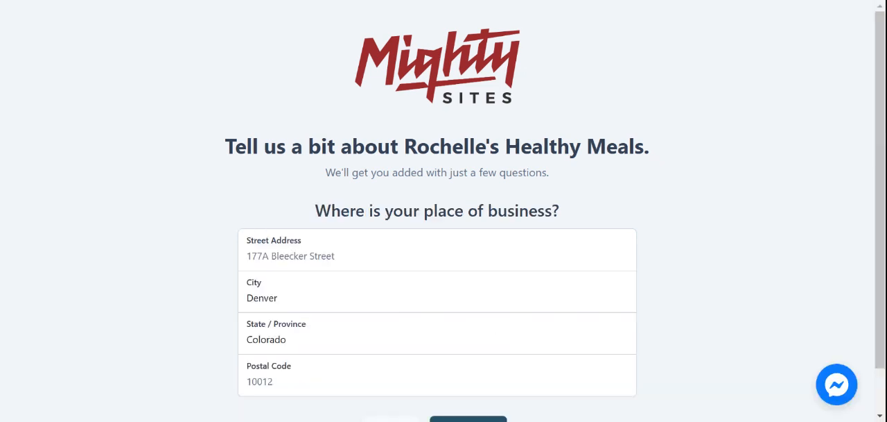
Step: Complete the place of business with its street address and postal code, and submit the location
left_click(291, 256)
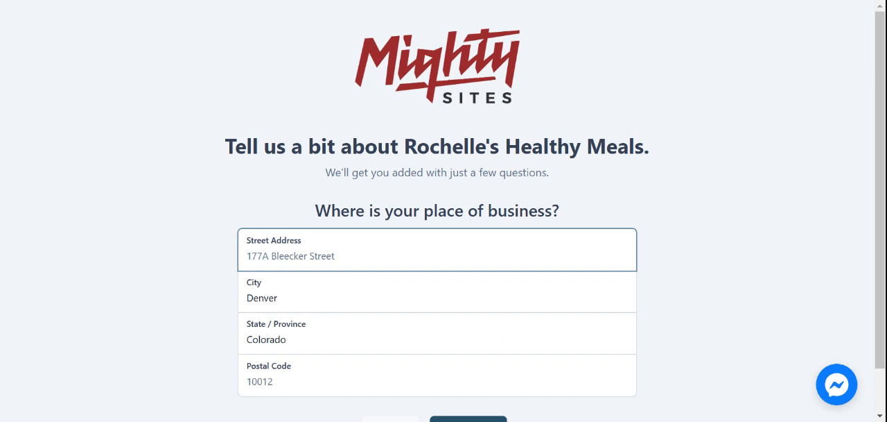
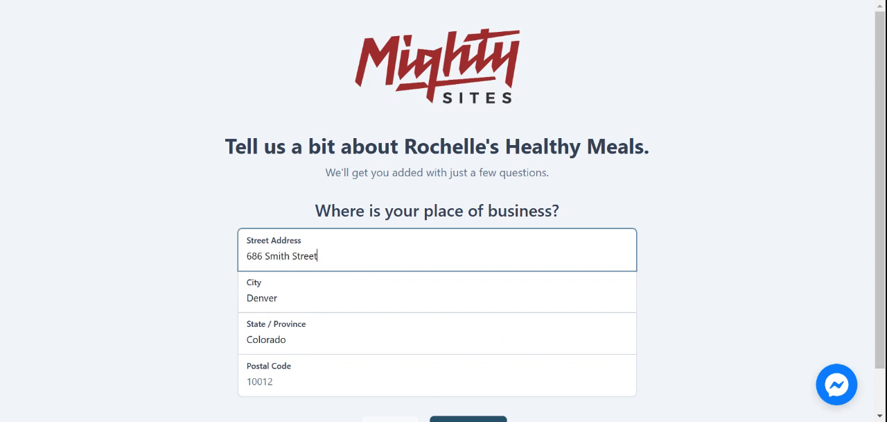
left_click(302, 382)
type("50666")
left_click(802, 276)
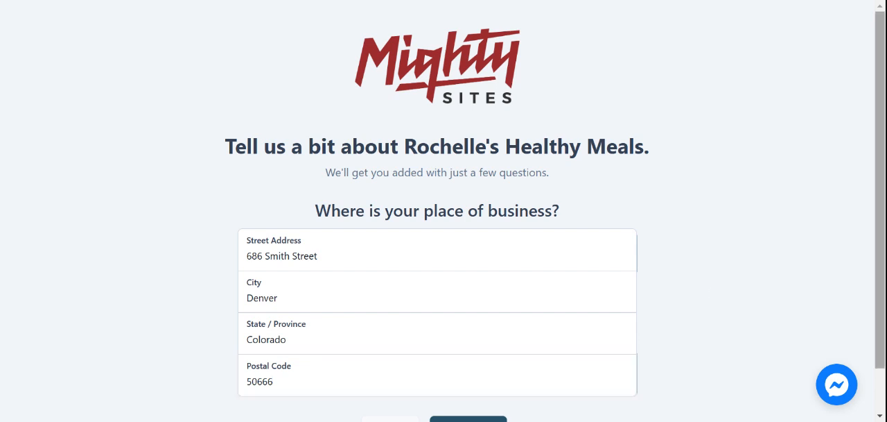
scroll(477, 415, "down", 2)
left_click(478, 384)
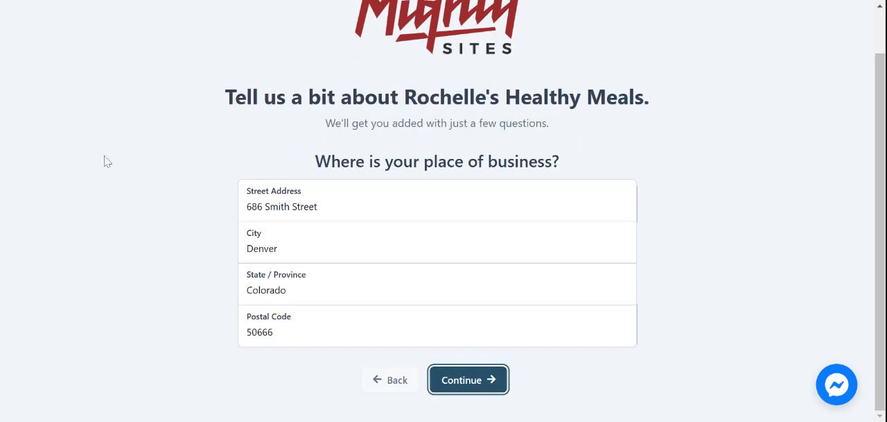
Step: Set Monday's opening time to 9:00 AM and closing time to 7:00 PM
scroll(108, 161, "down", 3)
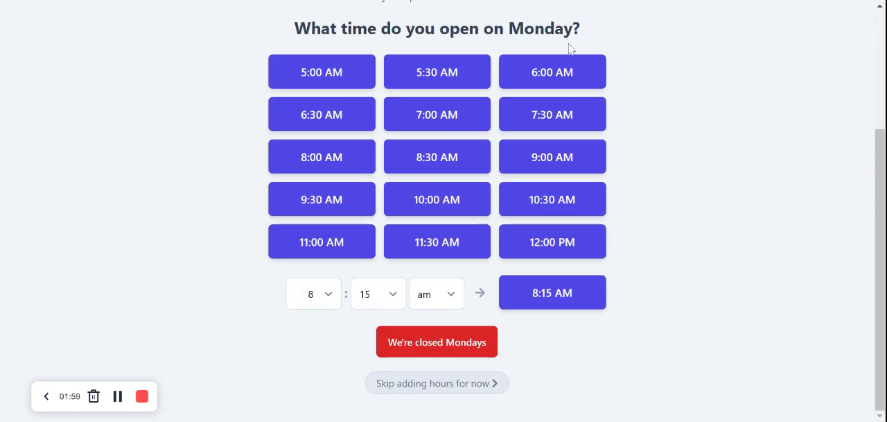
scroll(654, 34, "up", 1)
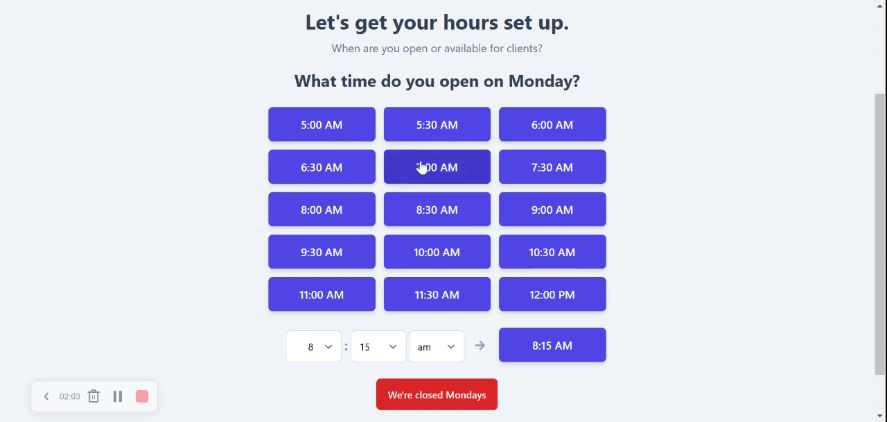
left_click(563, 205)
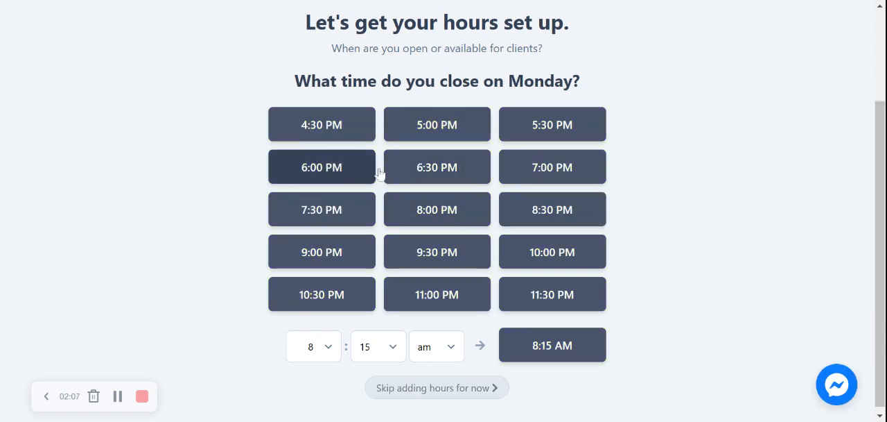
left_click(564, 165)
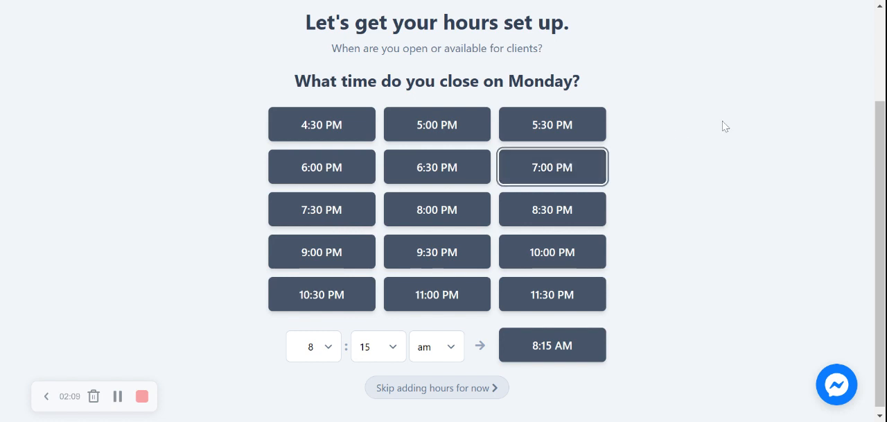
Step: Apply the Monday hours to Tuesday, Wednesday, Thursday, Friday and Saturday
left_click(393, 153)
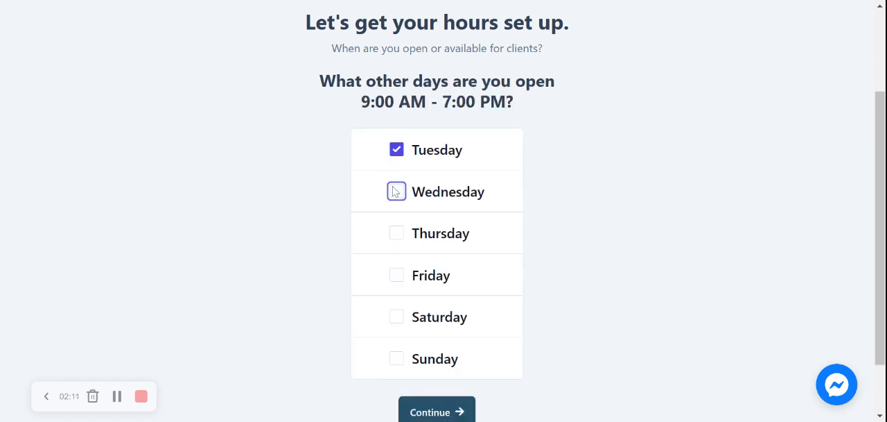
left_click(396, 192)
left_click(397, 233)
left_click(397, 276)
left_click(396, 317)
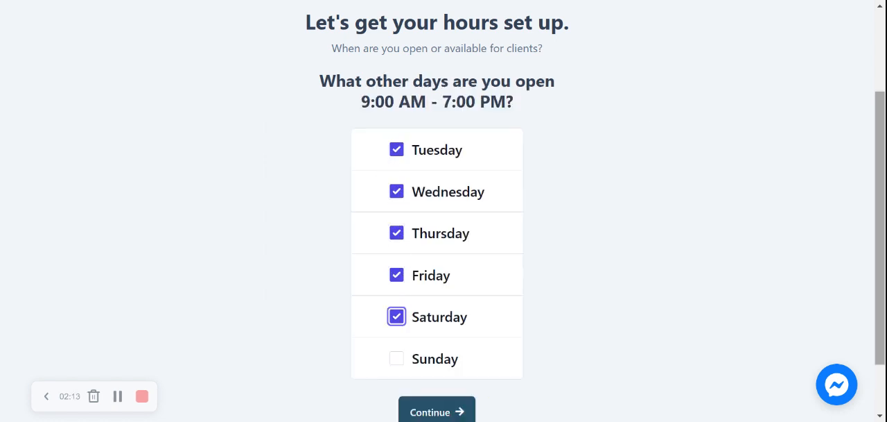
Step: Submit the selected open days and mark the business as closed on Sundays
scroll(397, 317, "down", 1)
left_click(458, 338)
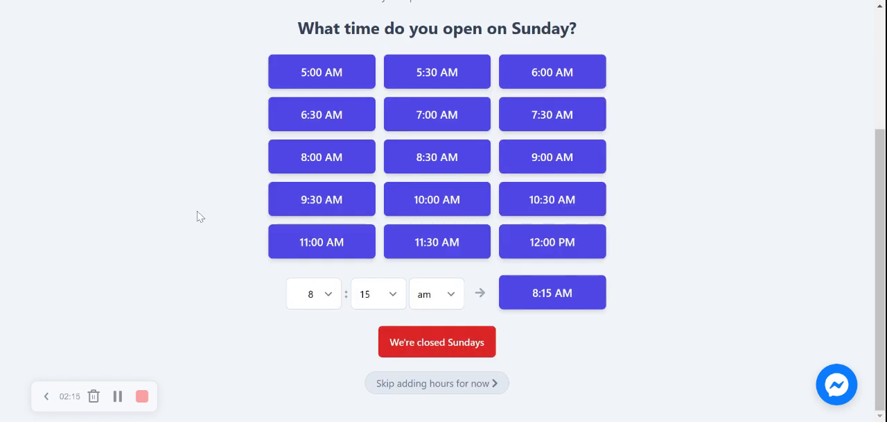
left_click(452, 347)
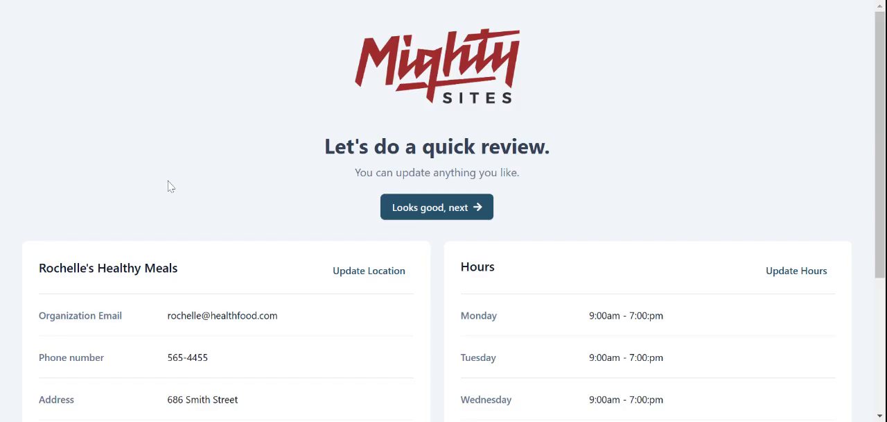
Step: Review the summary of the business's location details and weekly hours, and approve it
left_click_drag(882, 171, 882, 280)
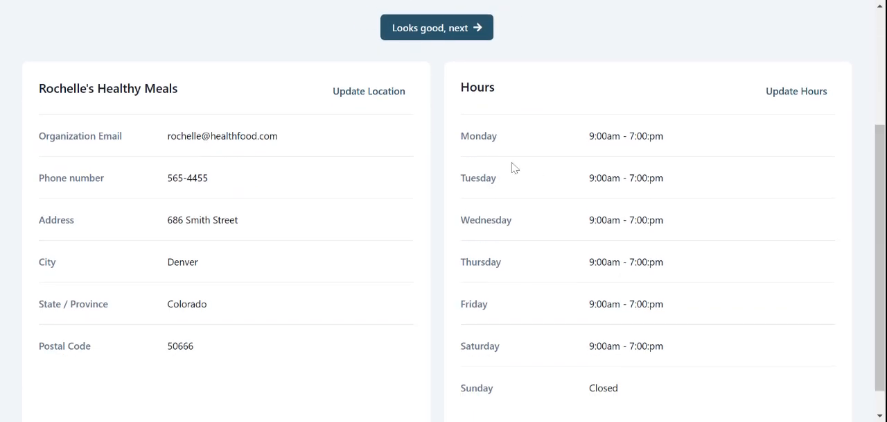
scroll(513, 167, "up", 3)
left_click(440, 187)
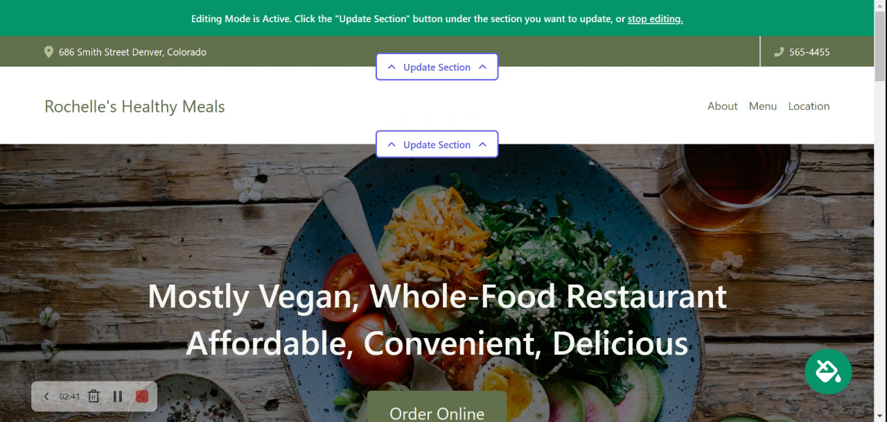
Step: Look through every section of the generated website, from the header and hero banner to the footer and back
scroll(444, 211, "down", 5)
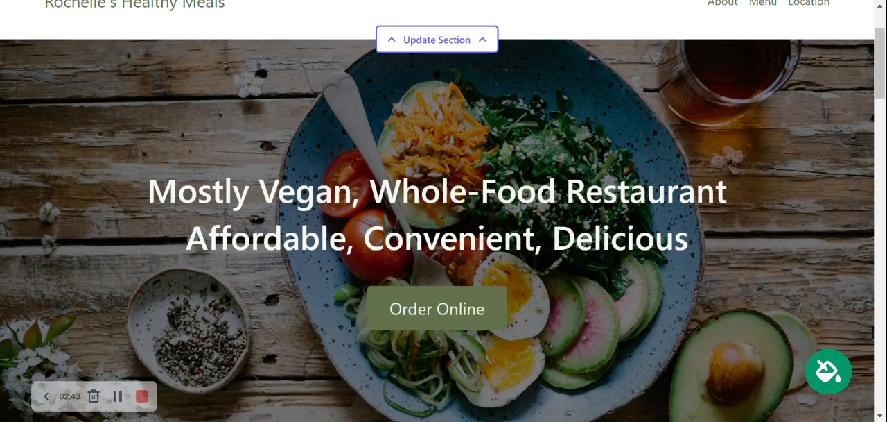
scroll(444, 211, "down", 8)
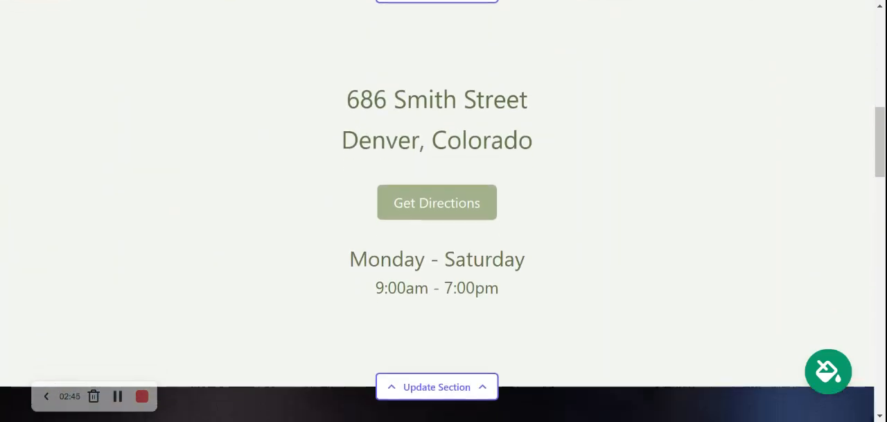
scroll(443, 211, "down", 9)
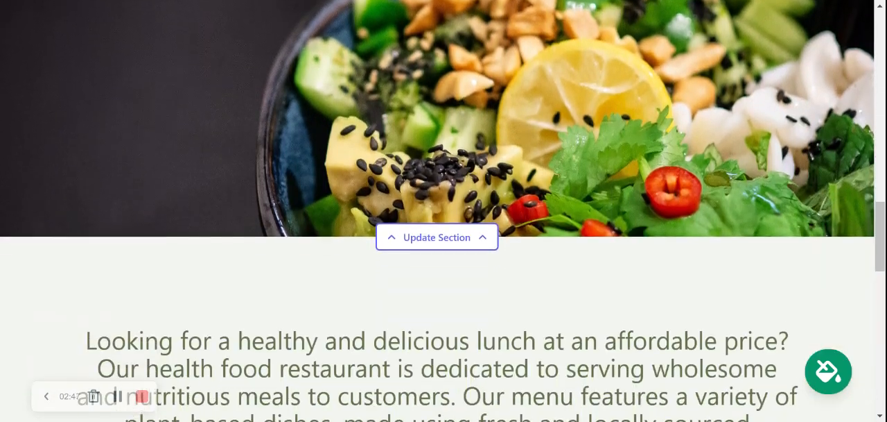
scroll(443, 211, "down", 6)
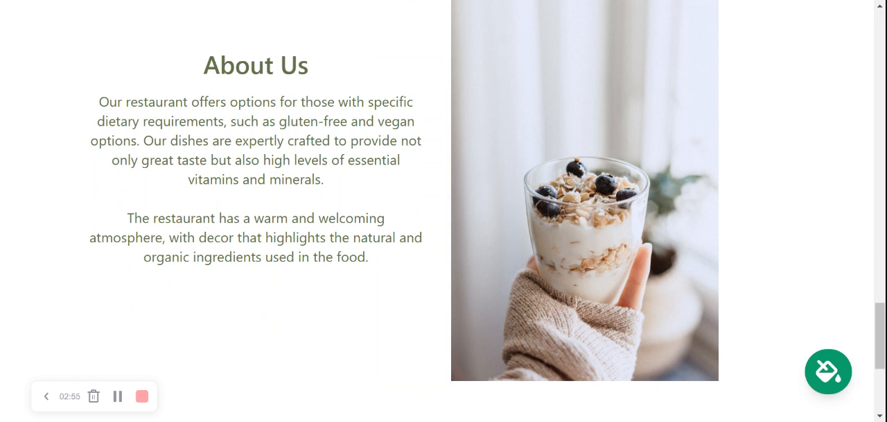
scroll(444, 208, "down", 4)
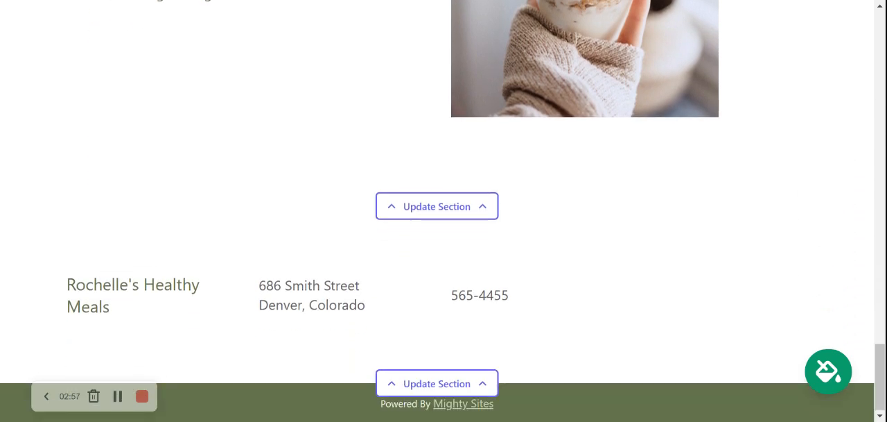
scroll(443, 208, "up", 7)
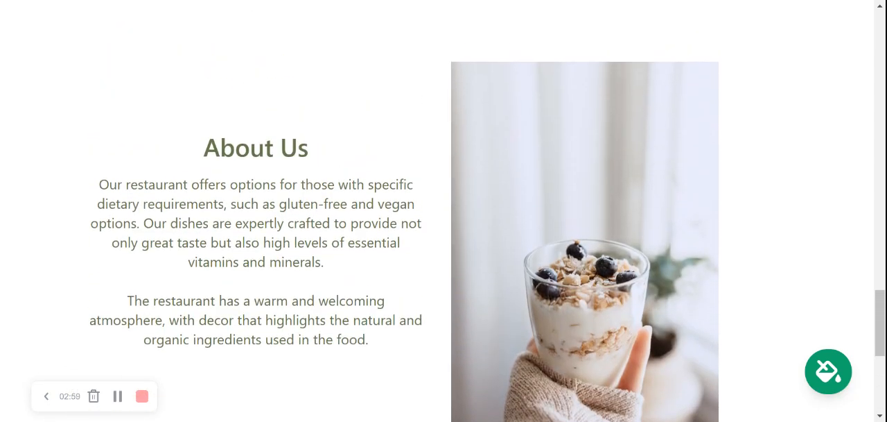
scroll(443, 208, "up", 7)
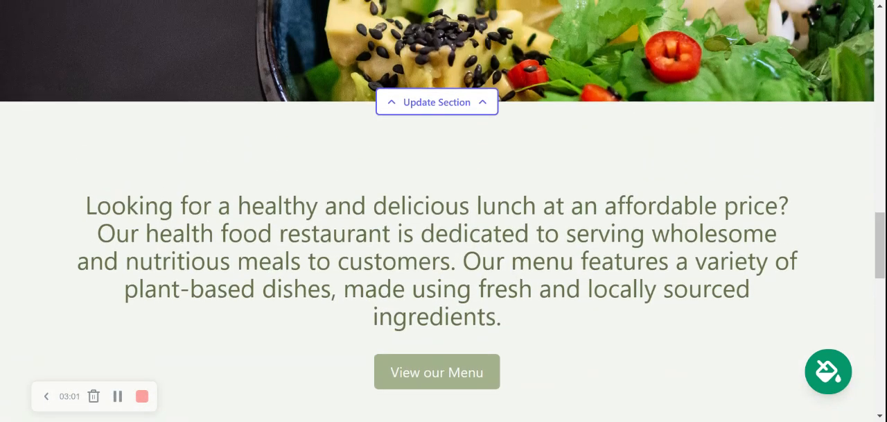
scroll(444, 208, "up", 5)
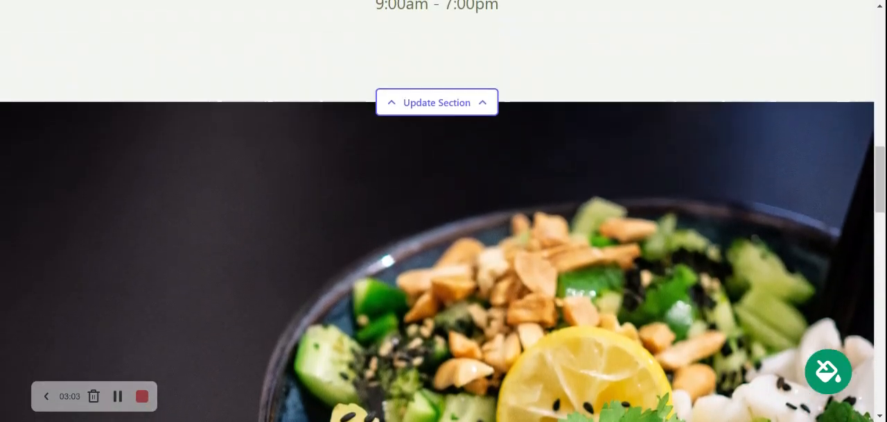
scroll(444, 208, "up", 5)
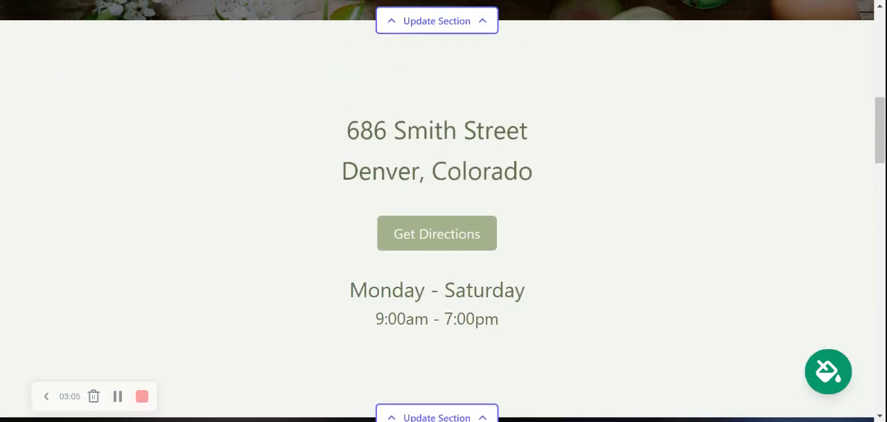
scroll(443, 208, "up", 5)
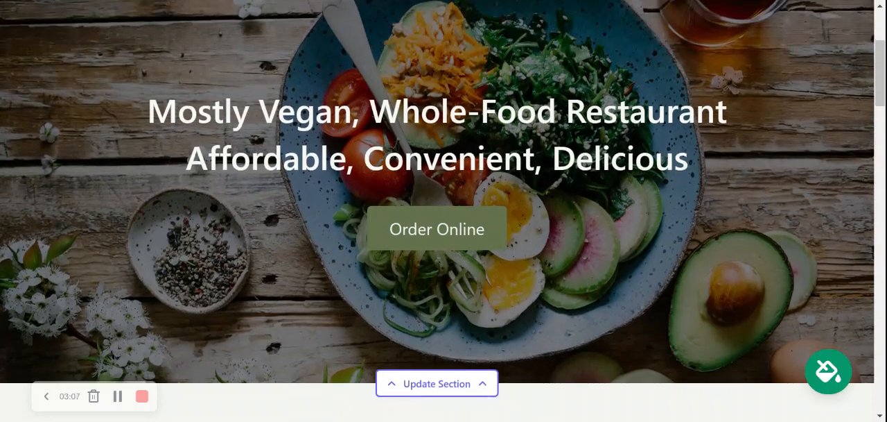
scroll(444, 208, "up", 3)
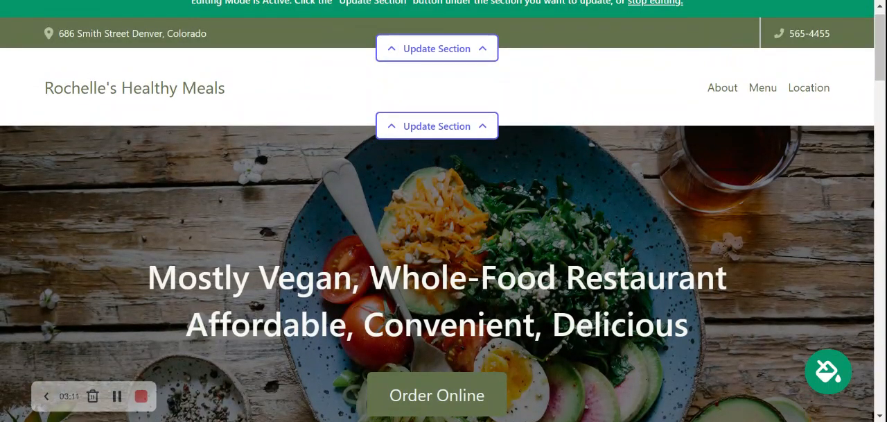
scroll(444, 208, "up", 1)
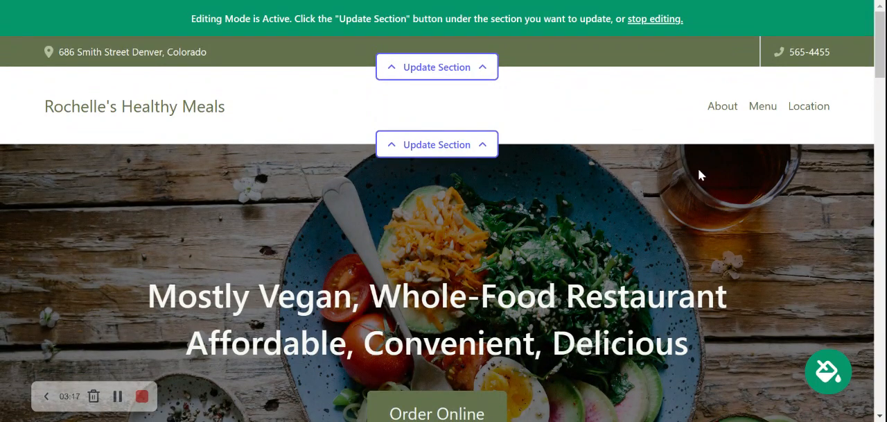
Step: Enable showing the organization e-mail on the site in the contact bar's location settings and save the location
left_click(459, 69)
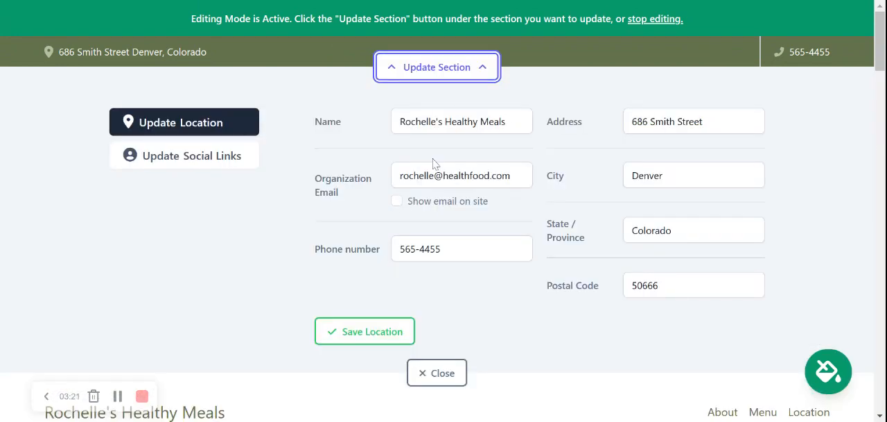
left_click(396, 200)
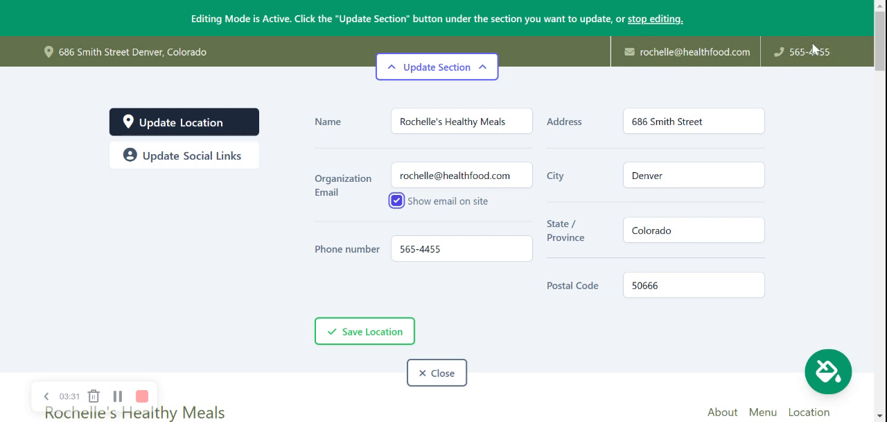
left_click(330, 326)
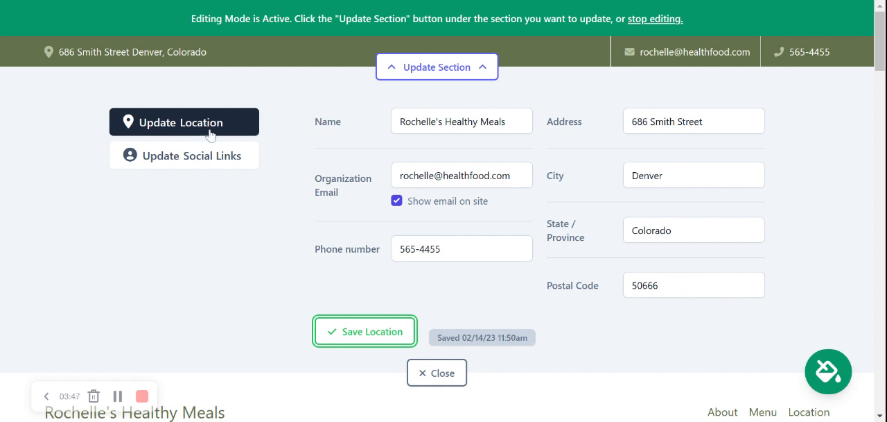
Step: Add the social links mightysites for Instagram and mightysites_usa for Twitter, save them and close the section's settings
left_click(229, 168)
key("Tab")
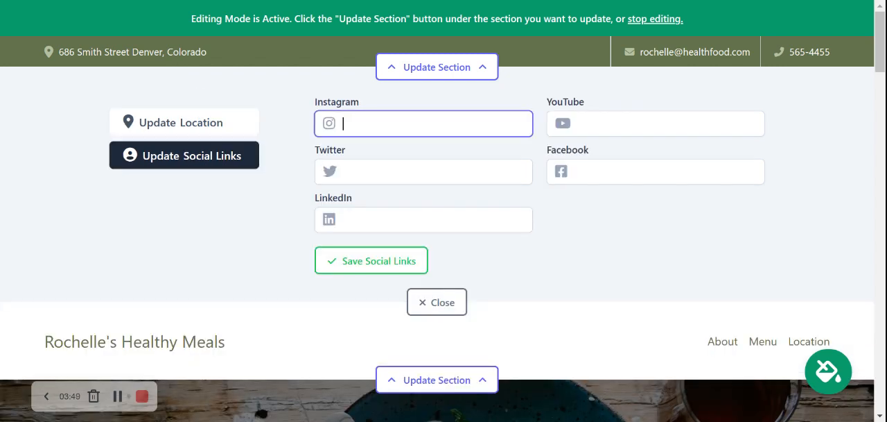
type("mightysites")
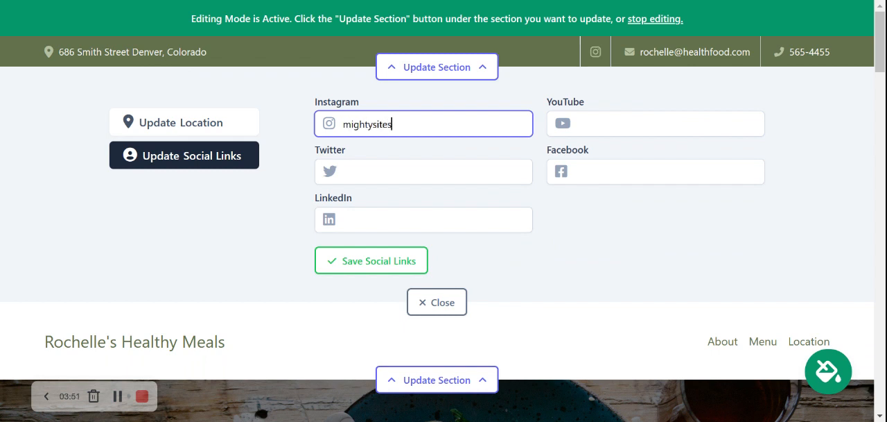
key("Tab")
type("mighty")
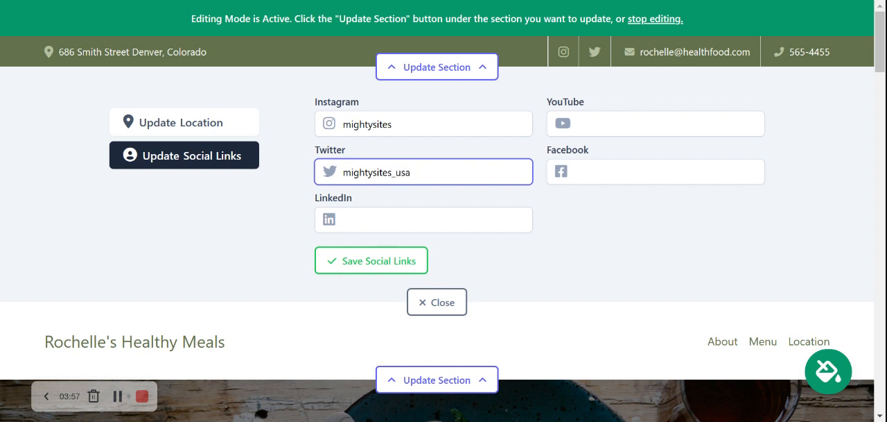
key("Return")
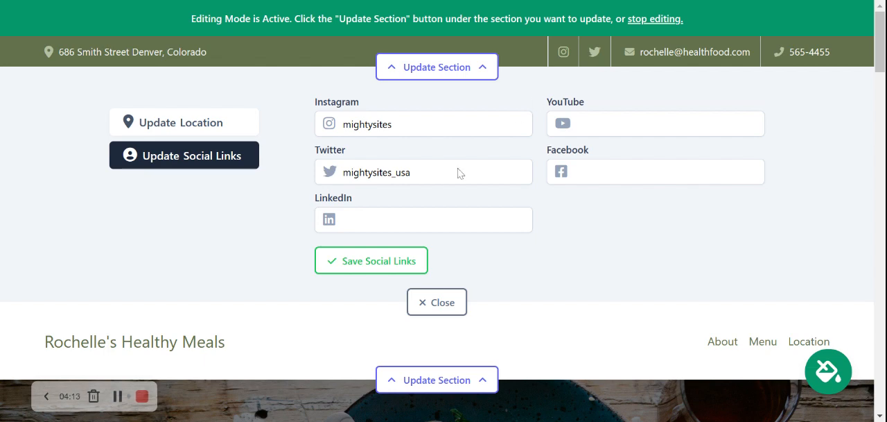
left_click(376, 260)
left_click(432, 301)
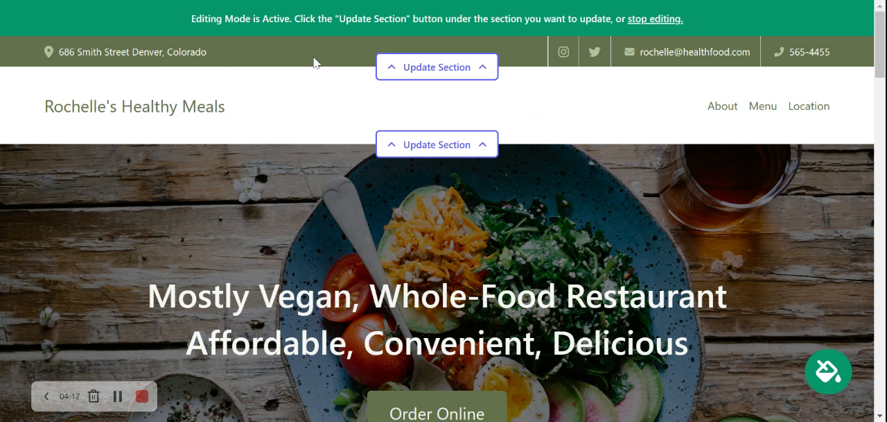
scroll(339, 56, "down", 5)
scroll(339, 55, "down", 5)
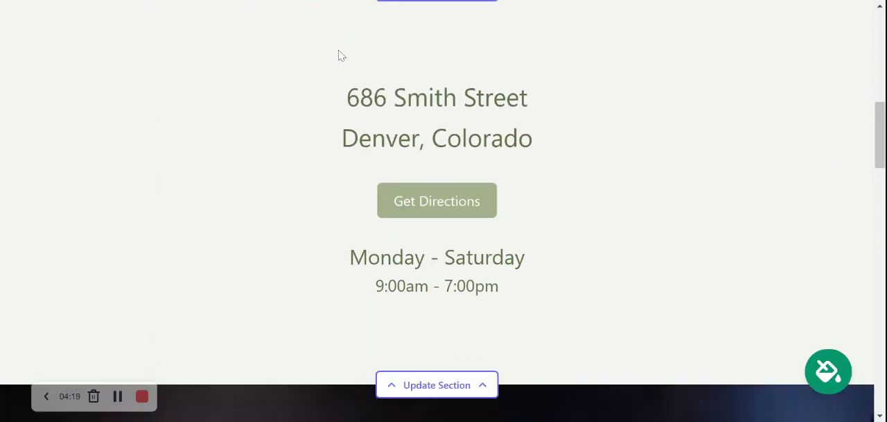
scroll(339, 55, "up", 2)
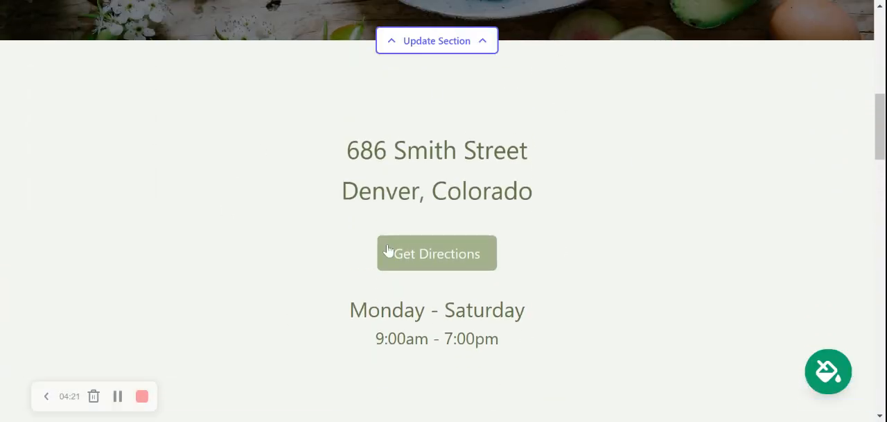
scroll(389, 250, "up", 5)
scroll(388, 248, "up", 3)
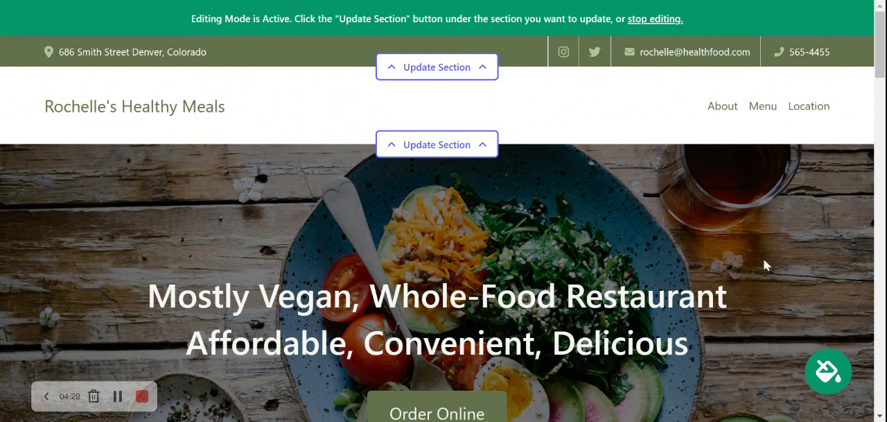
Step: Browse the available colour themes, apply the bright green and white one to the site, and save it
left_click(829, 372)
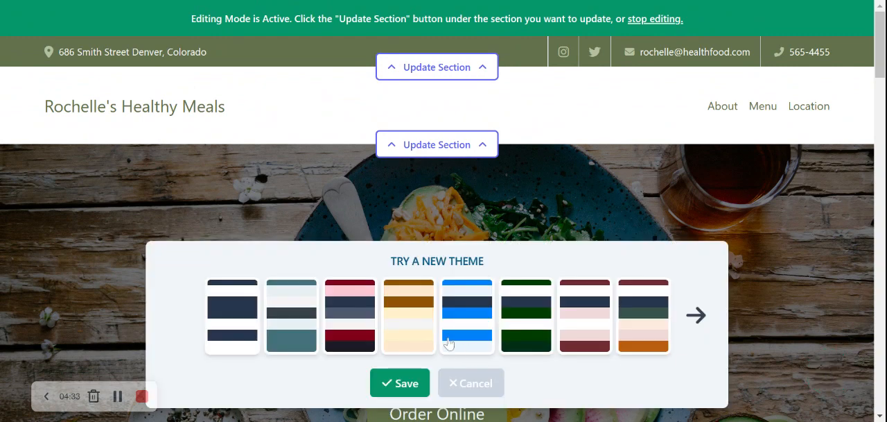
left_click(521, 324)
left_click(588, 317)
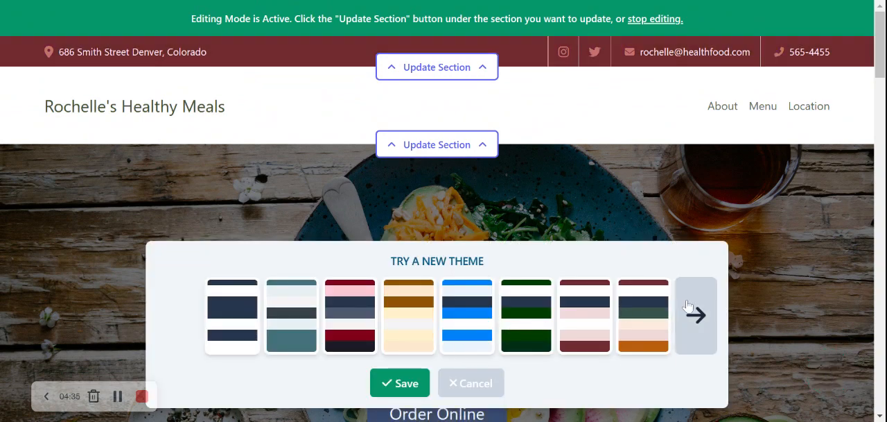
left_click(688, 306)
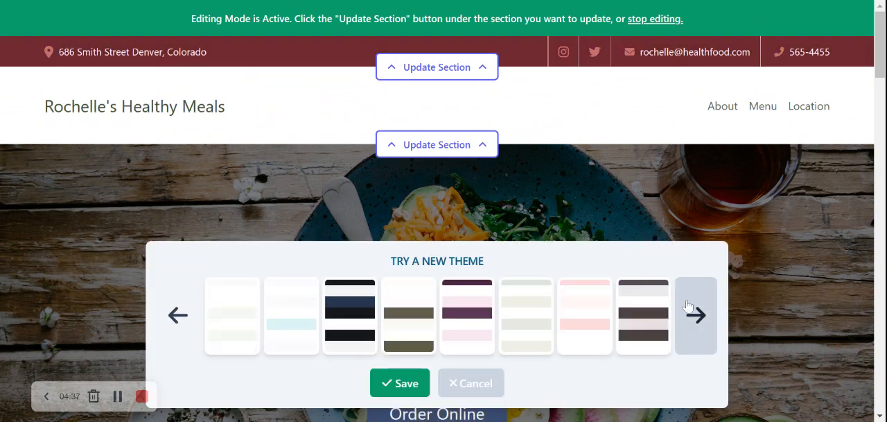
left_click(687, 306)
left_click(688, 306)
left_click(688, 306)
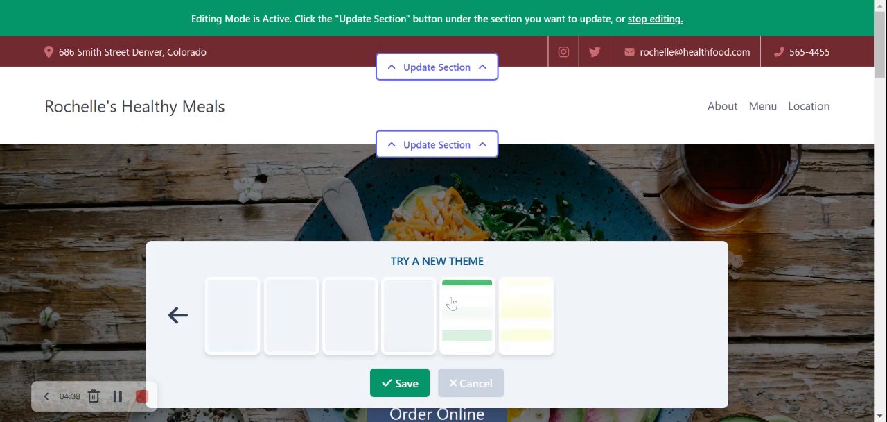
left_click(451, 303)
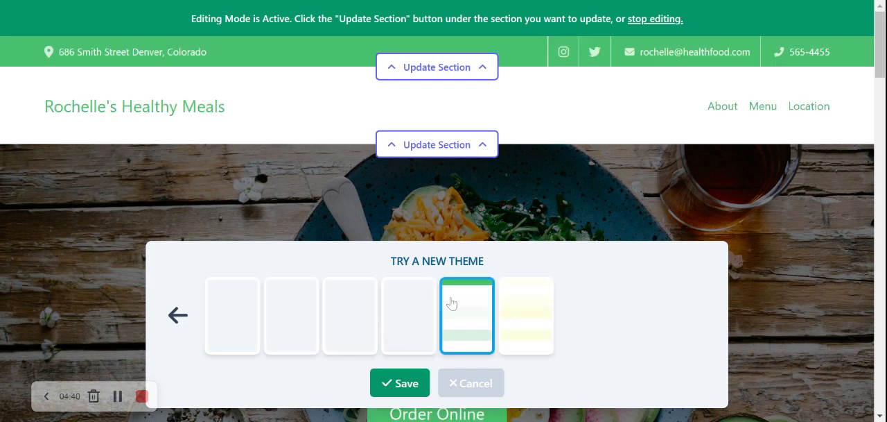
left_click(397, 383)
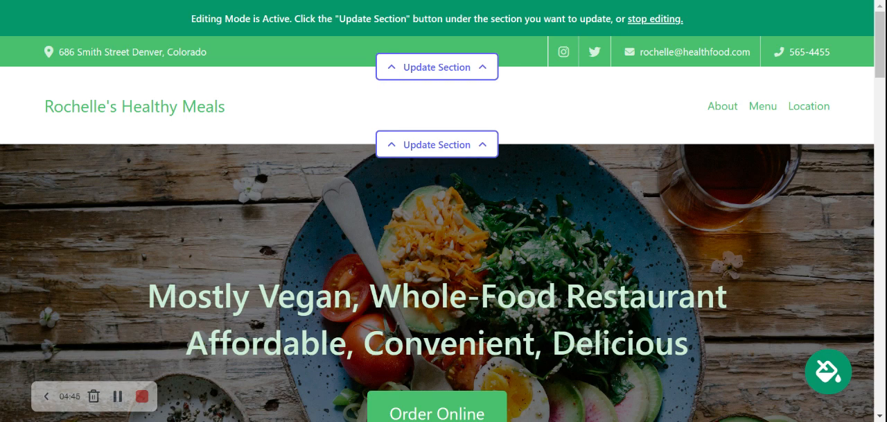
Step: Look over the page in its new colours, from the contact bar and hero banner to the address and hours section
scroll(437, 229, "down", 1)
scroll(437, 229, "up", 1)
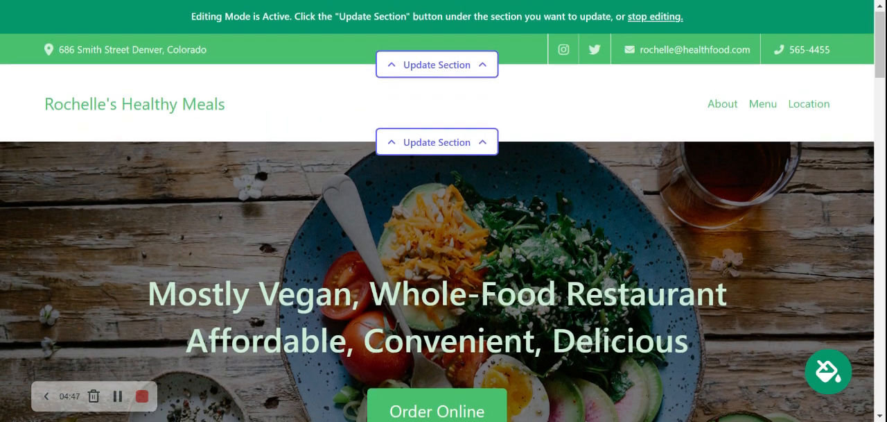
scroll(437, 229, "down", 1)
scroll(443, 211, "down", 8)
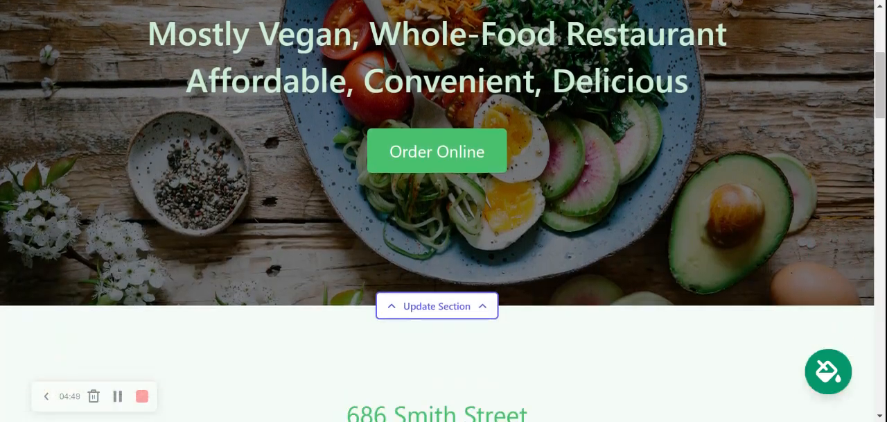
scroll(443, 211, "down", 3)
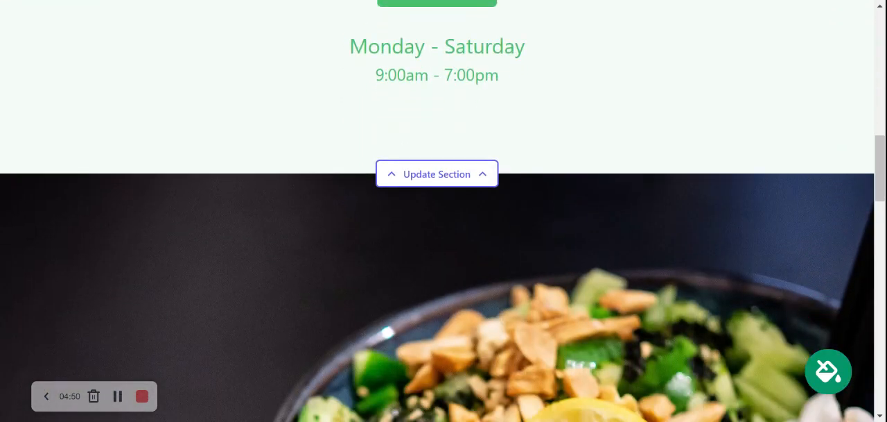
scroll(444, 211, "up", 4)
scroll(328, 129, "up", 7)
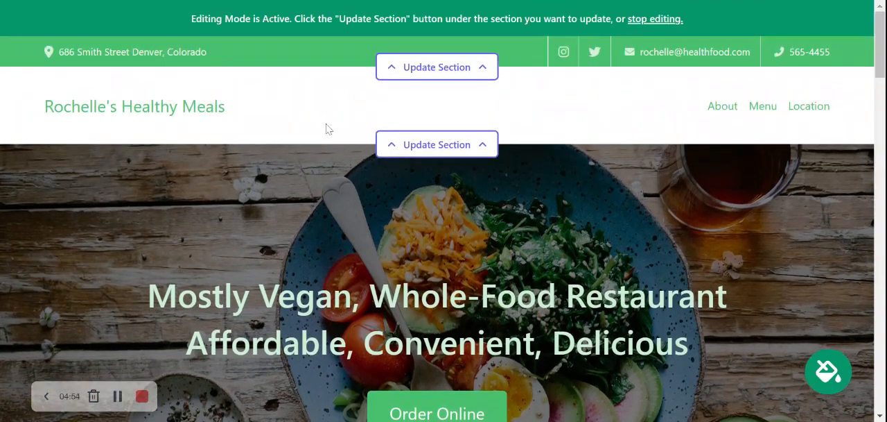
Step: Upload the Mighty Sites image as the site's logo in the header section and save it
left_click(438, 145)
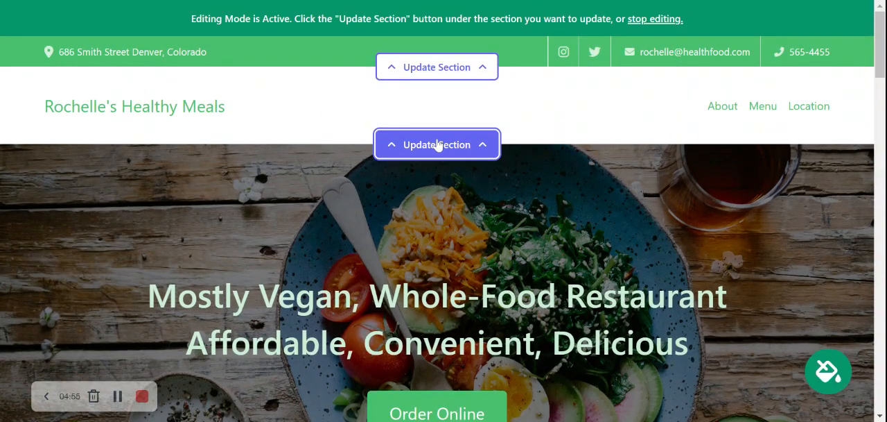
left_click(196, 239)
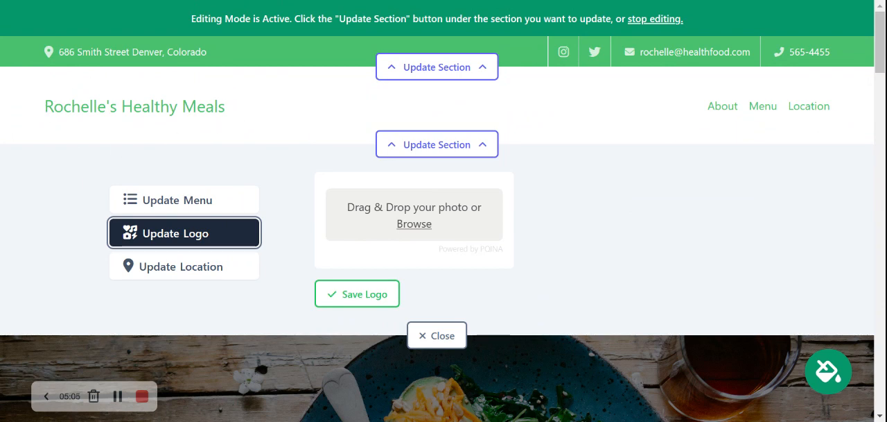
left_click(413, 225)
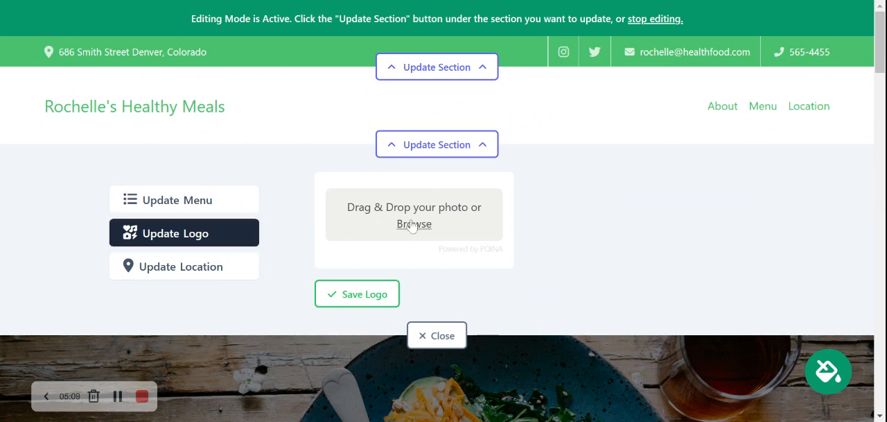
double_click(389, 79)
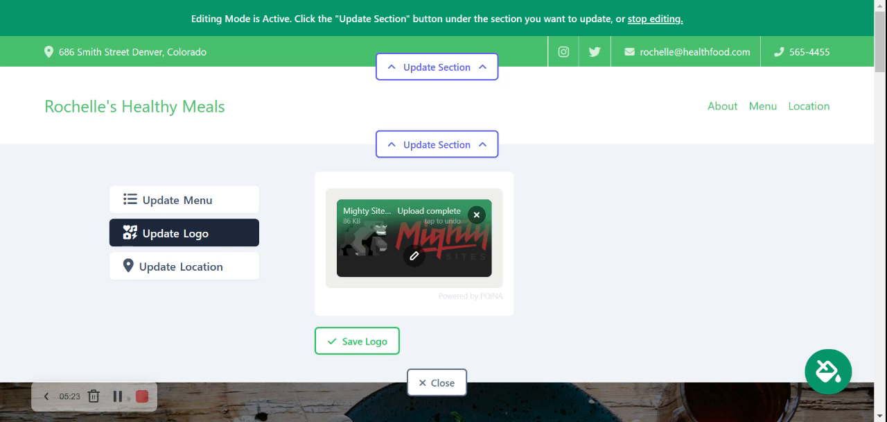
left_click(360, 341)
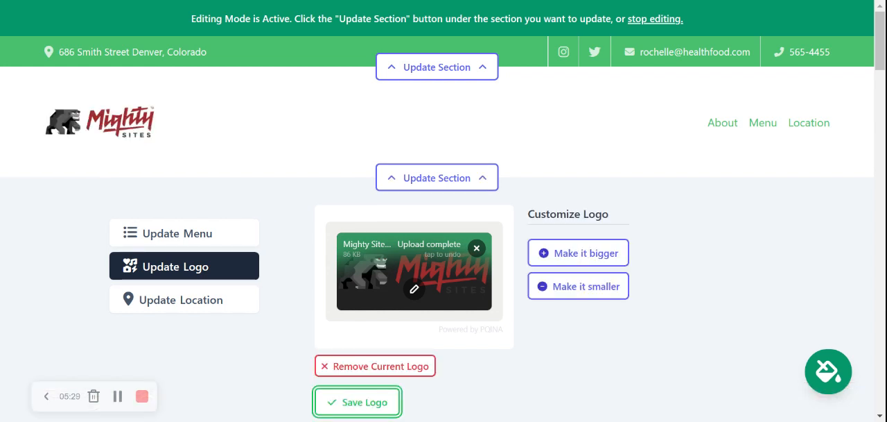
Step: Try the logo's size controls, leave the logo one size bigger, save it and close the header section's settings
left_click(559, 251)
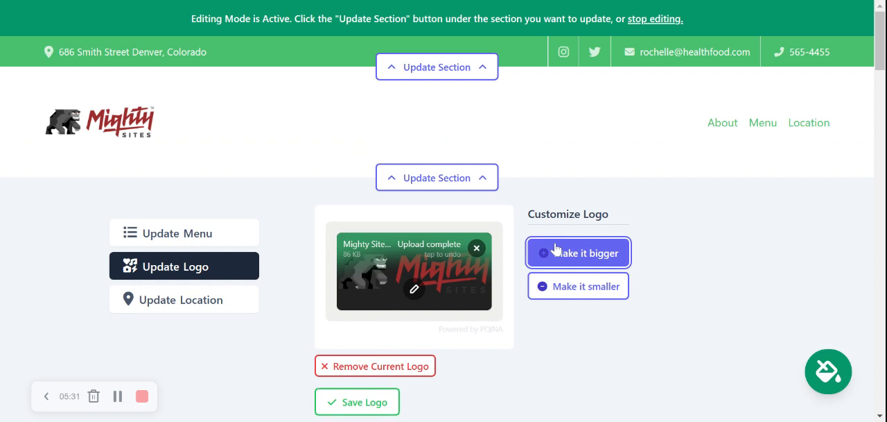
left_click(573, 302)
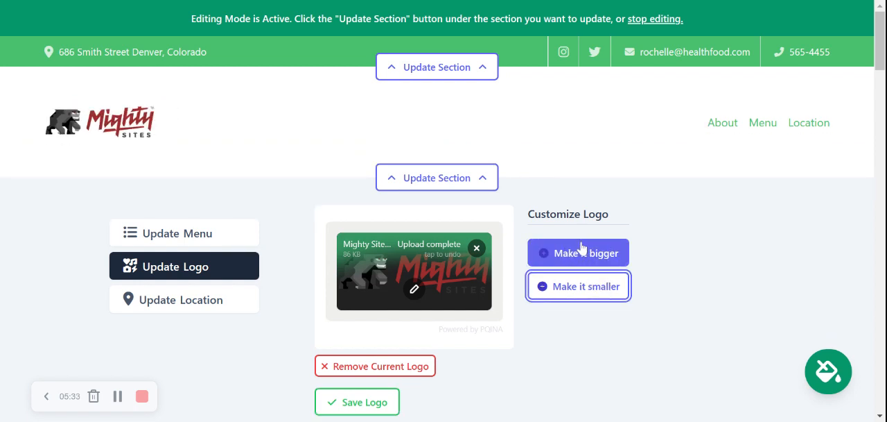
left_click(585, 257)
scroll(159, 178, "down", 3)
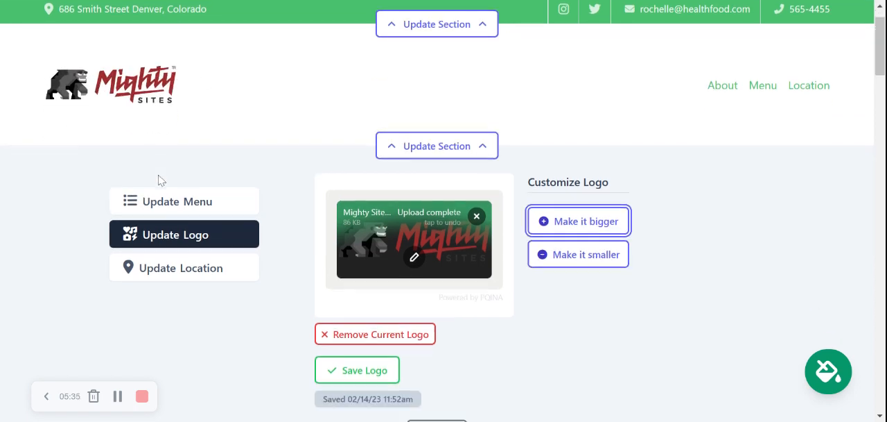
left_click(351, 207)
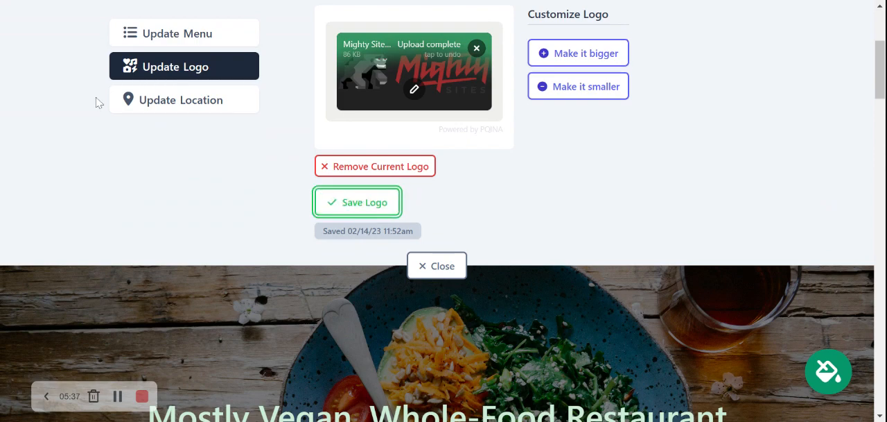
left_click(437, 264)
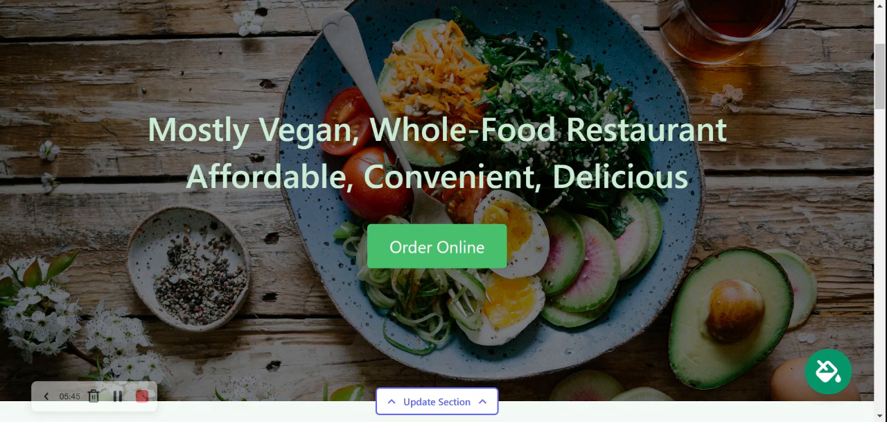
Step: Open the photo library for the hero banner's background image
key("ctrl+a")
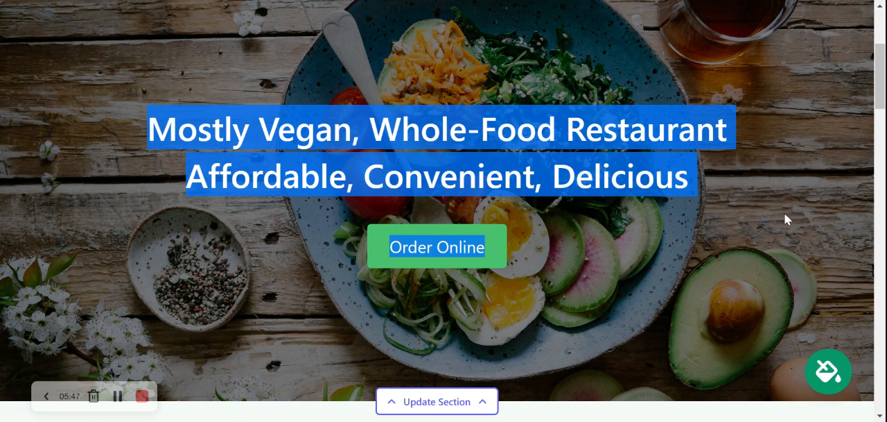
left_click(785, 213)
scroll(565, 330, "down", 1)
left_click(454, 350)
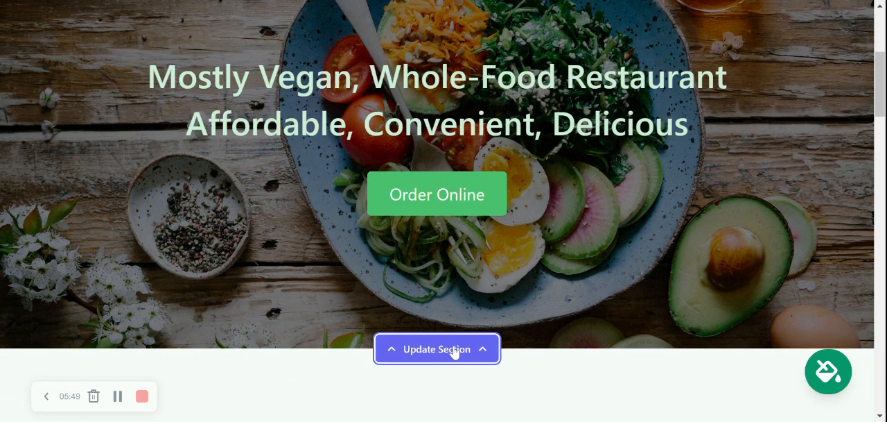
scroll(234, 183, "down", 2)
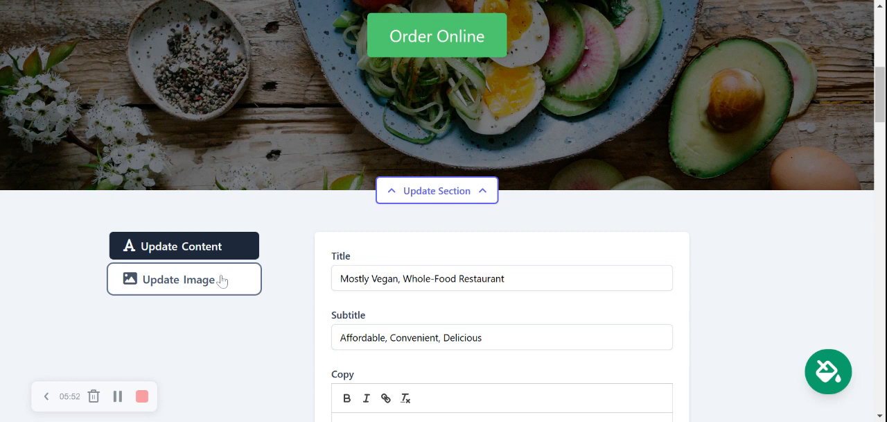
left_click(222, 280)
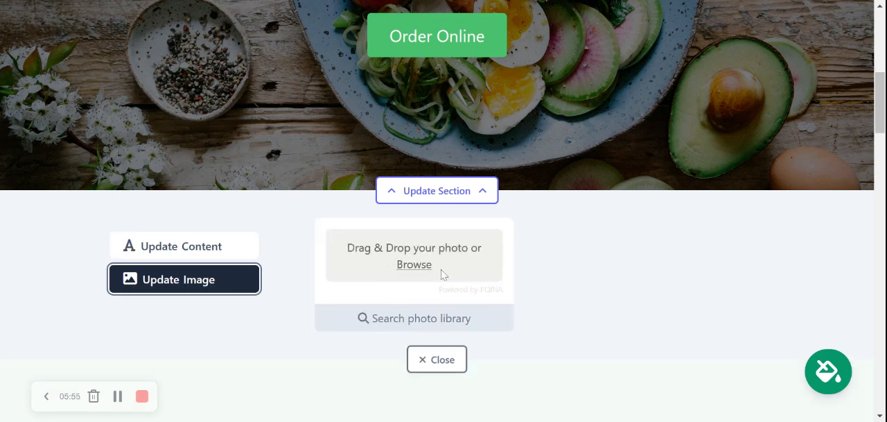
left_click(438, 324)
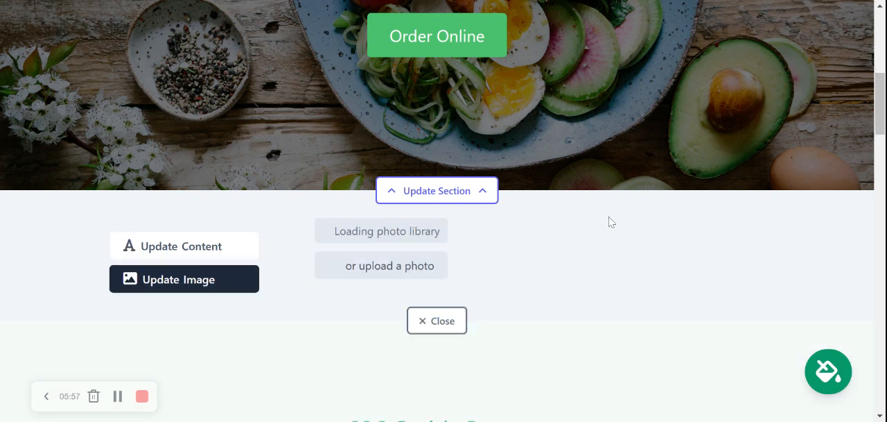
left_click(797, 276)
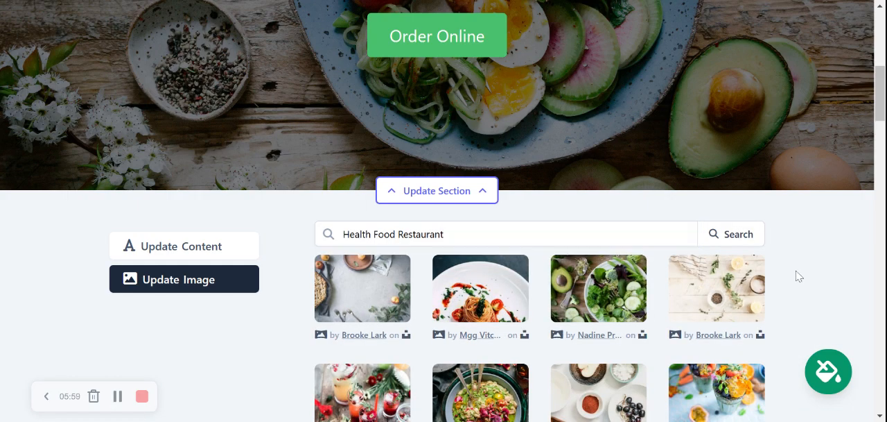
Step: Try the library photo of the colourful salad bowl with forks as the hero image, check it on the page and reset the selection
scroll(797, 276, "down", 3)
scroll(797, 276, "down", 1)
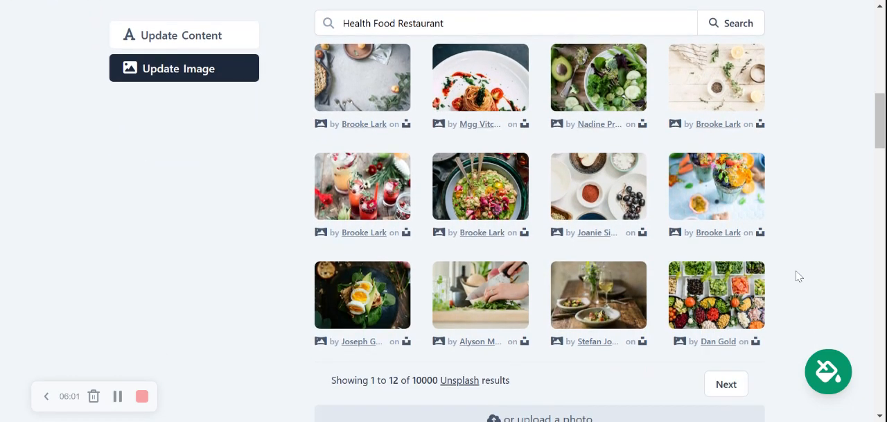
scroll(797, 276, "up", 1)
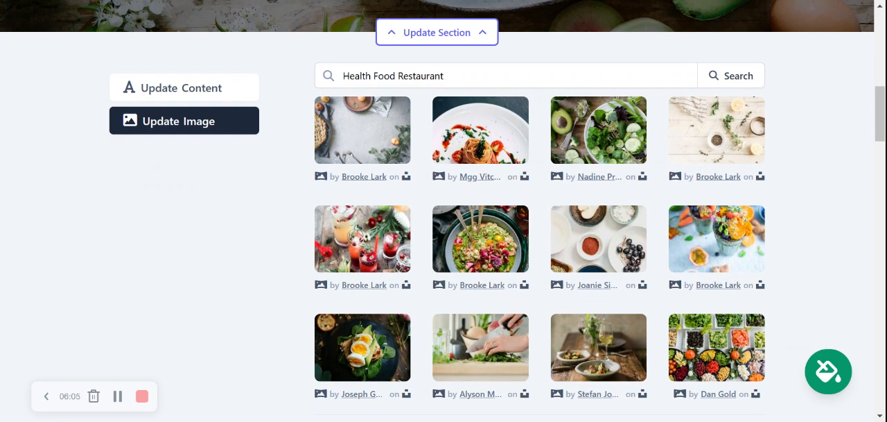
left_click(458, 241)
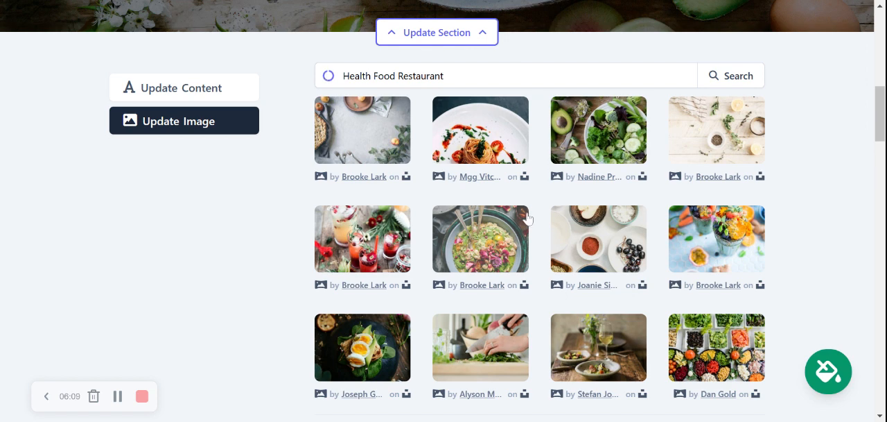
scroll(528, 216, "down", 1)
left_click(497, 325)
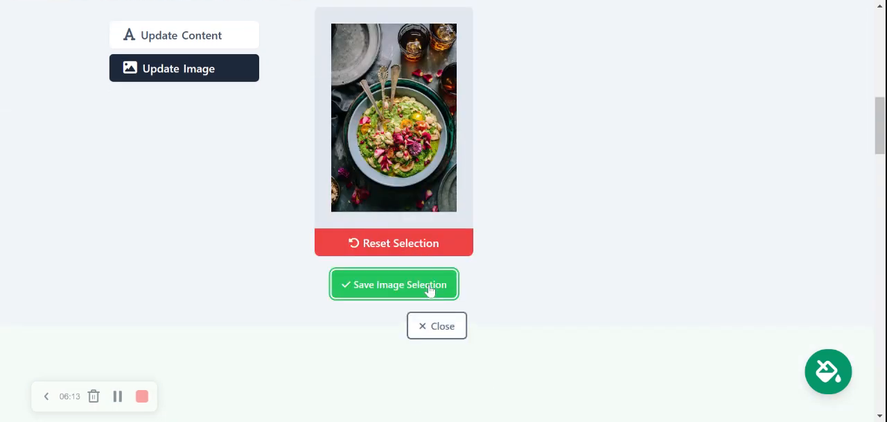
left_click(429, 290)
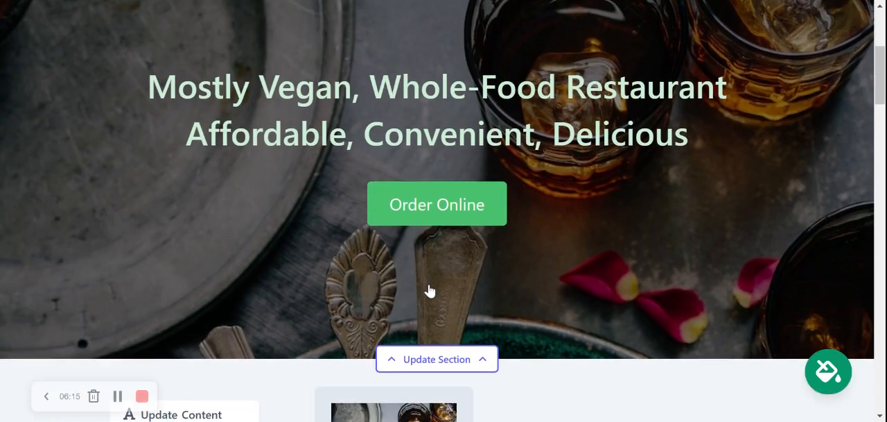
scroll(430, 291, "up", 2)
scroll(430, 291, "down", 6)
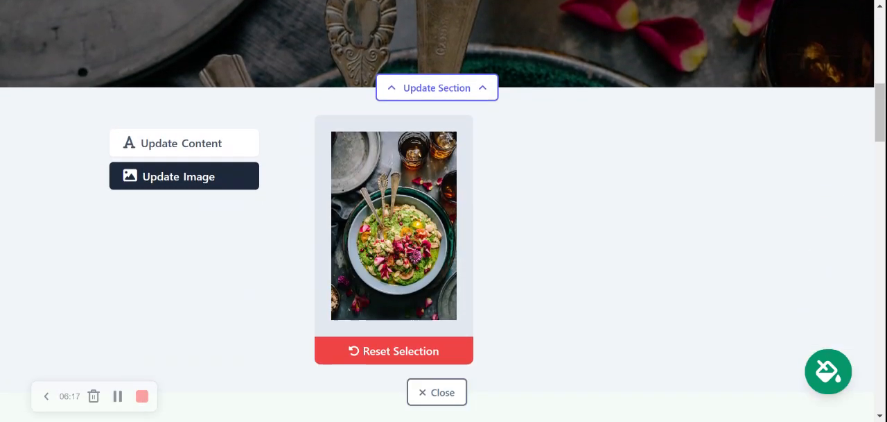
scroll(399, 297, "down", 1)
left_click(399, 297)
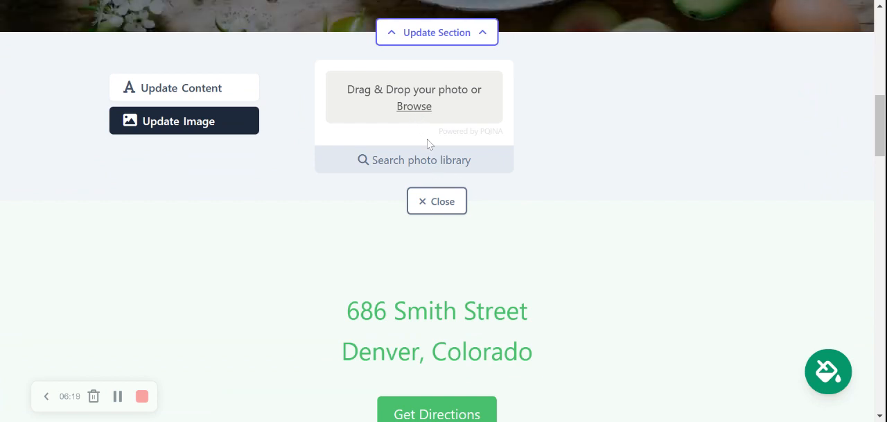
Step: Pick the salad bar photo with trays of vegetables from the photo library and save it as the hero image
left_click(431, 166)
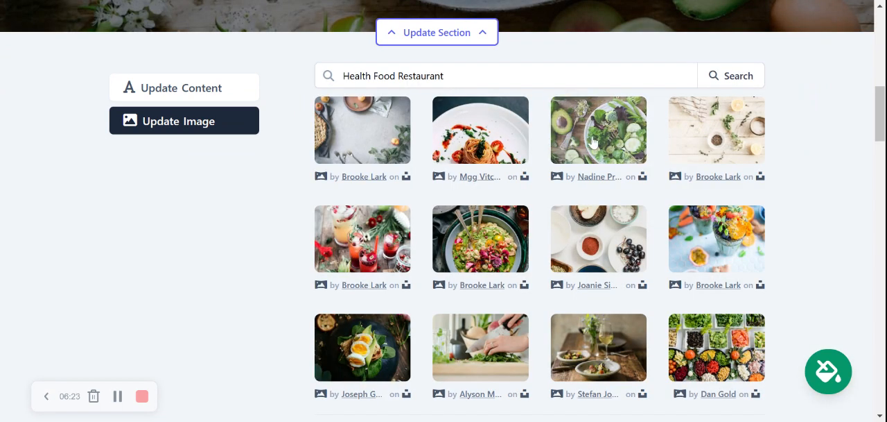
scroll(593, 146, "down", 2)
scroll(589, 170, "up", 2)
left_click(710, 364)
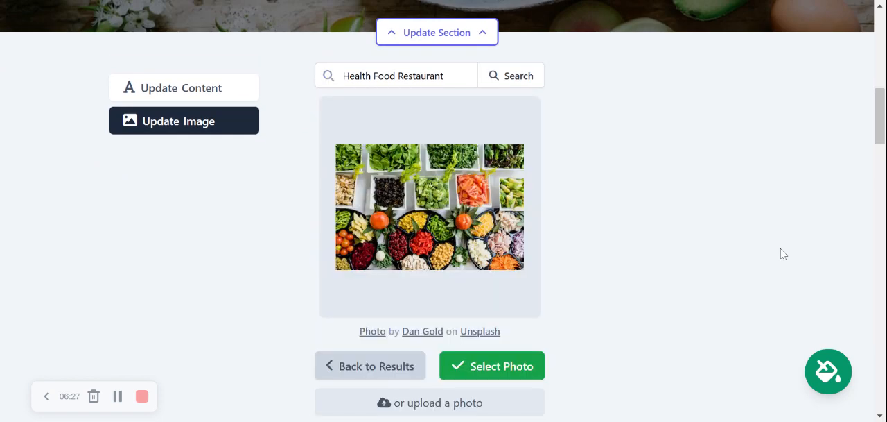
left_click(470, 367)
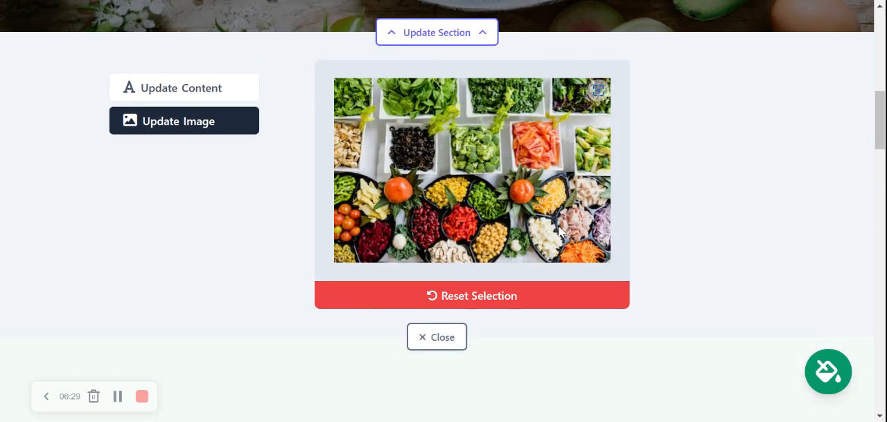
left_click(468, 337)
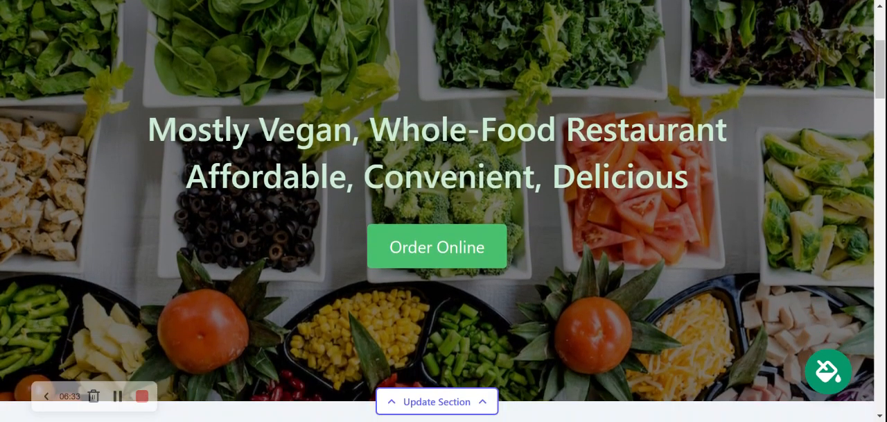
Step: Examine the title, subtitle and copy fields in the hero banner's content settings
scroll(437, 210, "down", 4)
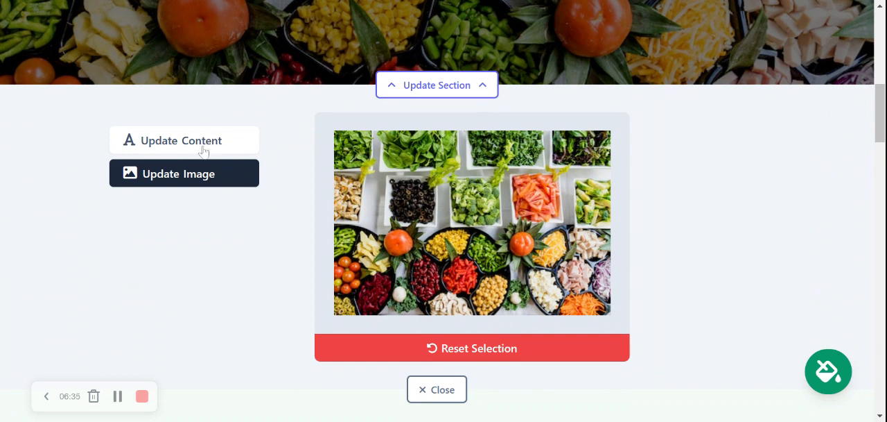
left_click(198, 143)
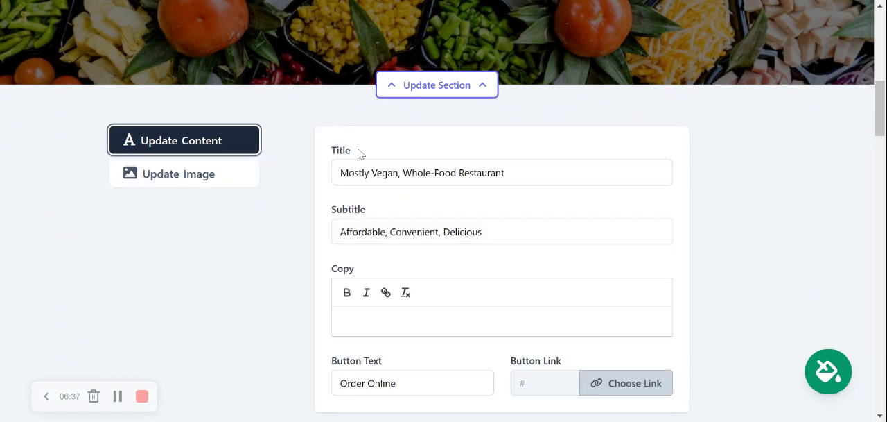
left_click(341, 173)
key("ctrl+a")
key("Tab")
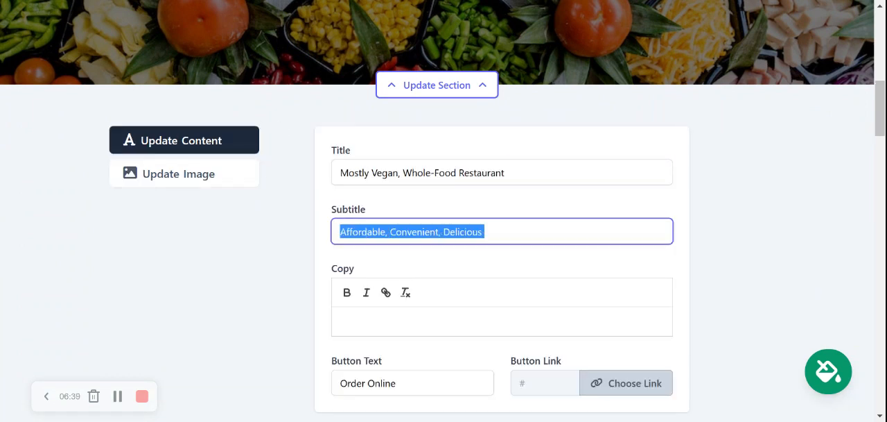
left_click(506, 173)
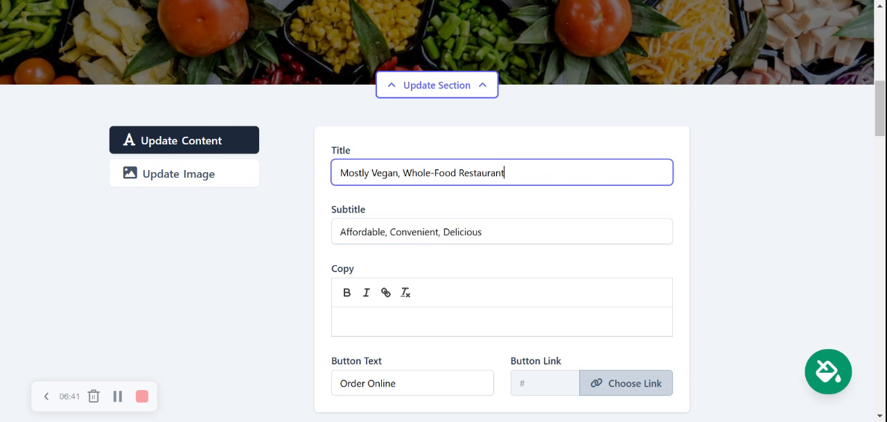
left_click(343, 320)
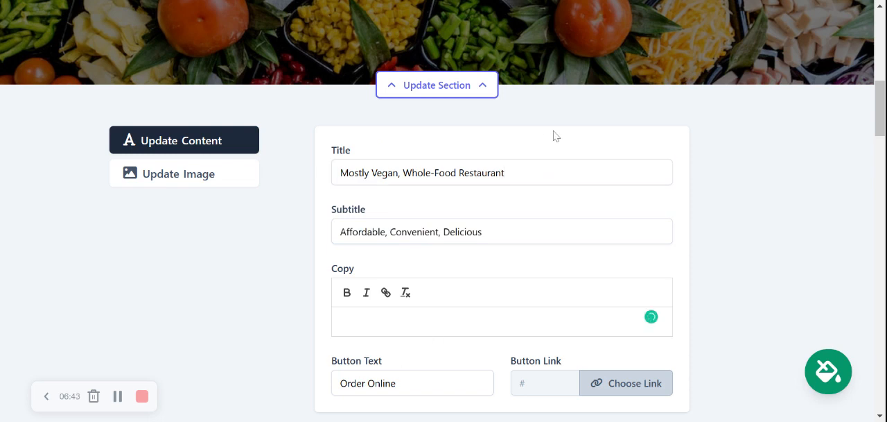
Step: Change the hero banner's button text to "View our Menu"
scroll(554, 135, "up", 3)
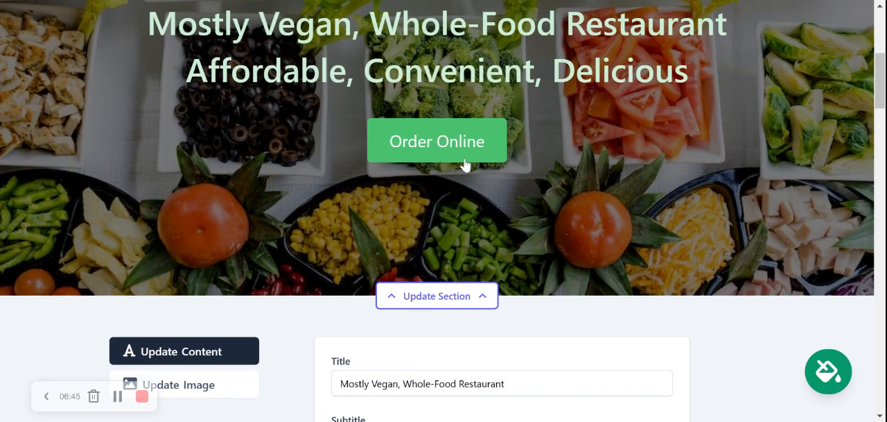
scroll(466, 164, "down", 5)
double_click(381, 225)
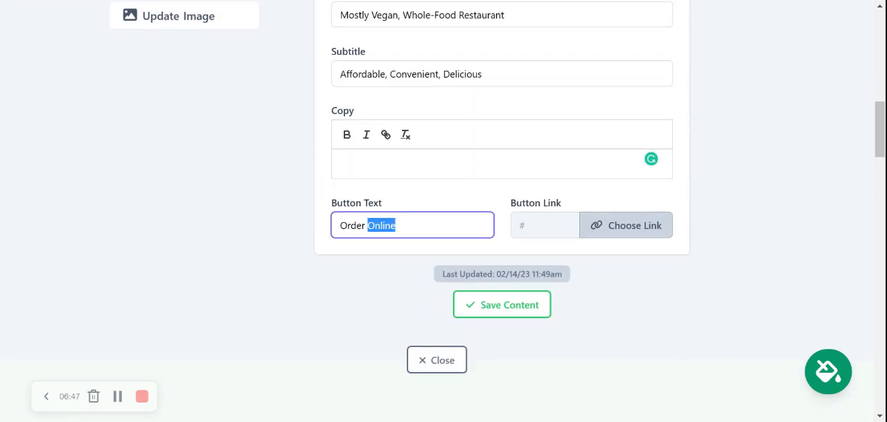
key("ctrl+a")
type("Vue")
key("BackSpace")
key("BackSpace")
type("iew our Menu")
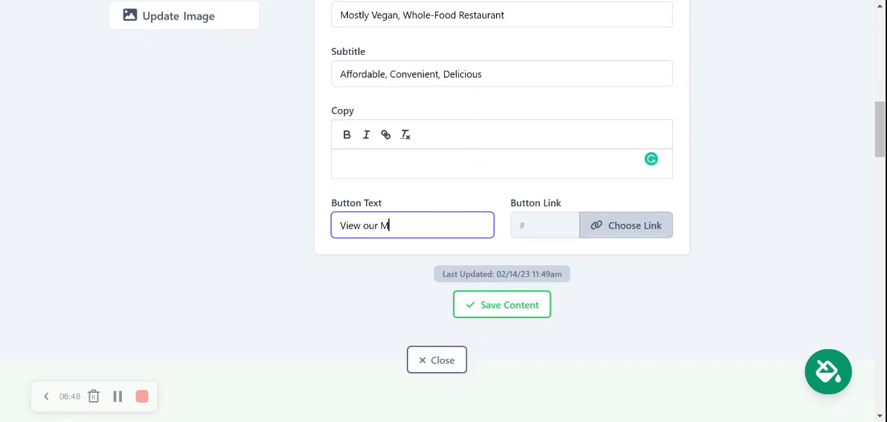
Step: Link the hero button to an uploaded PDF, Mighty_Menu.pdf, then save the hero content and close the section's settings
left_click(613, 227)
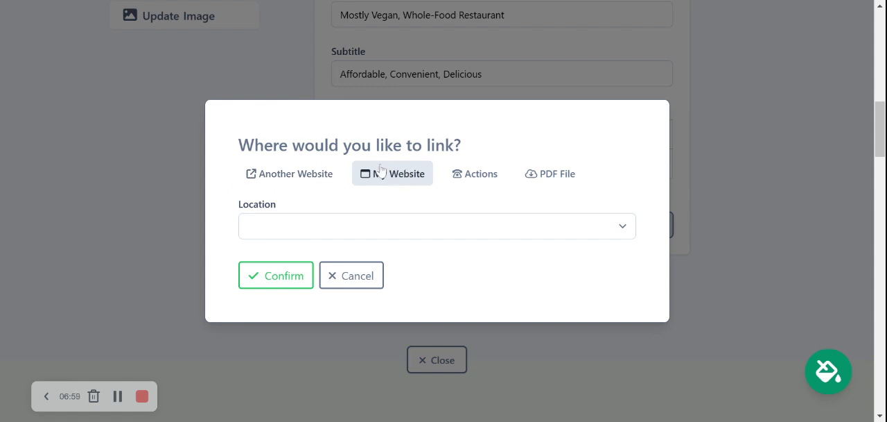
left_click_drag(483, 173, 488, 176)
left_click(487, 174)
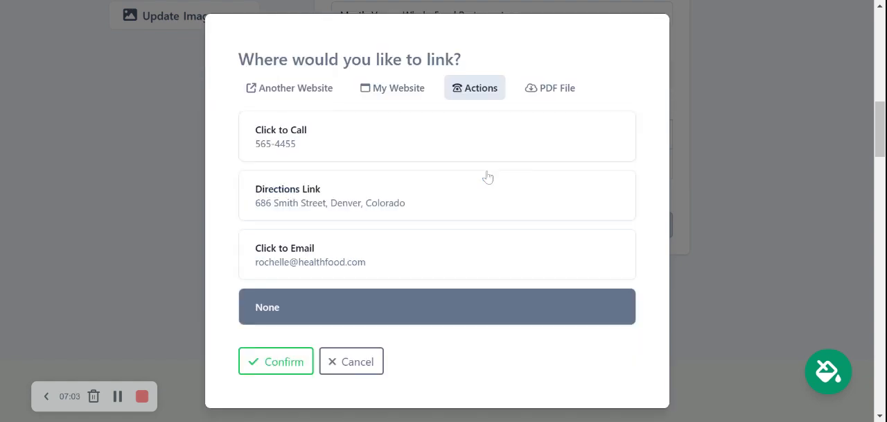
left_click(550, 88)
left_click(424, 216)
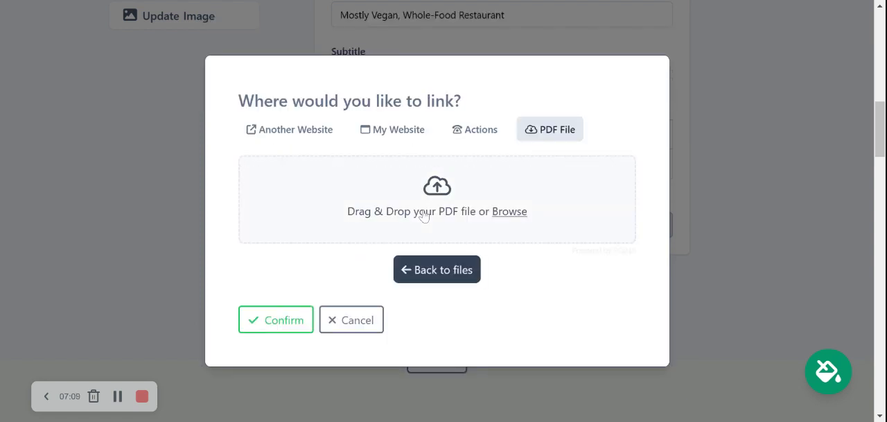
left_click(511, 211)
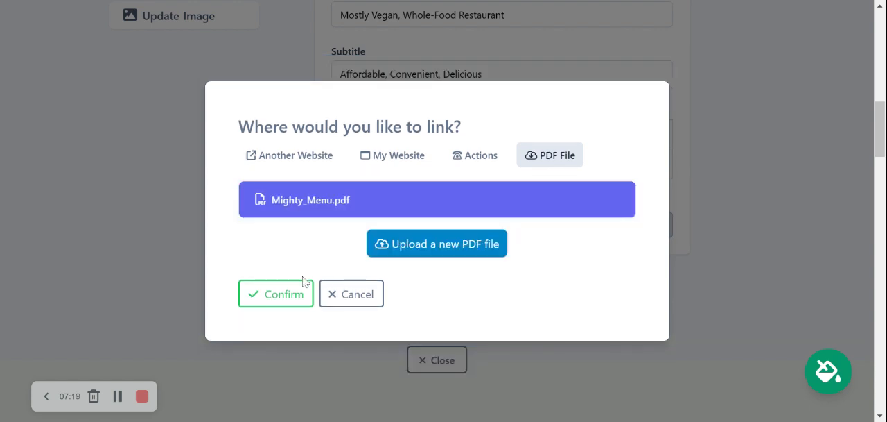
left_click(274, 295)
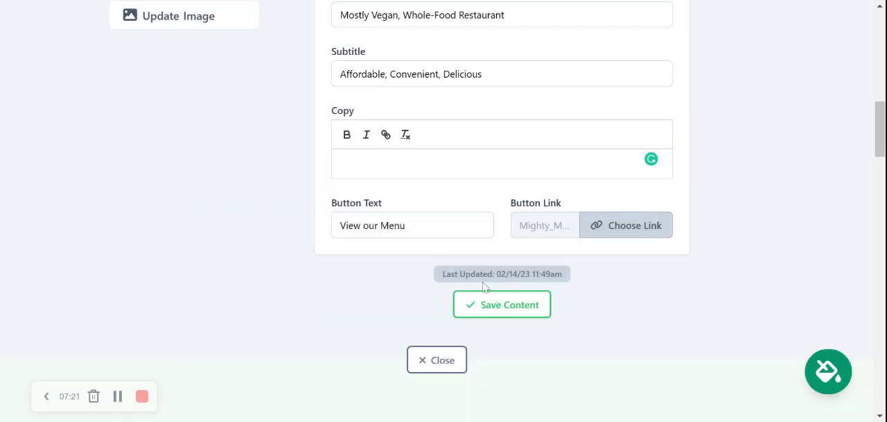
left_click(490, 300)
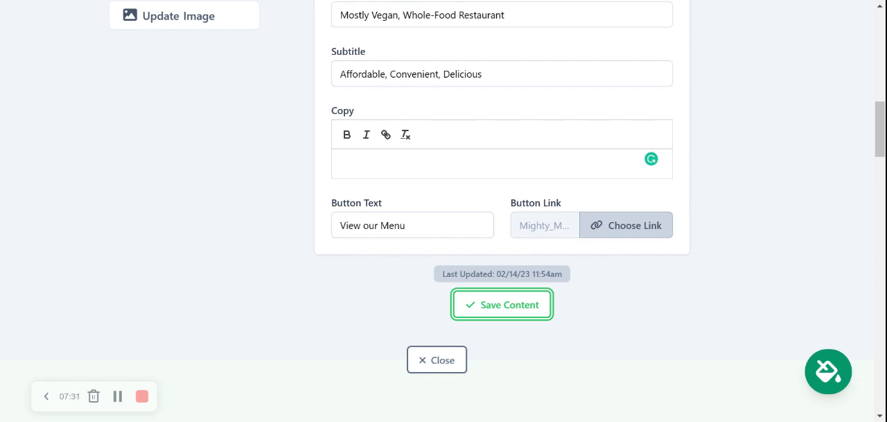
left_click(431, 368)
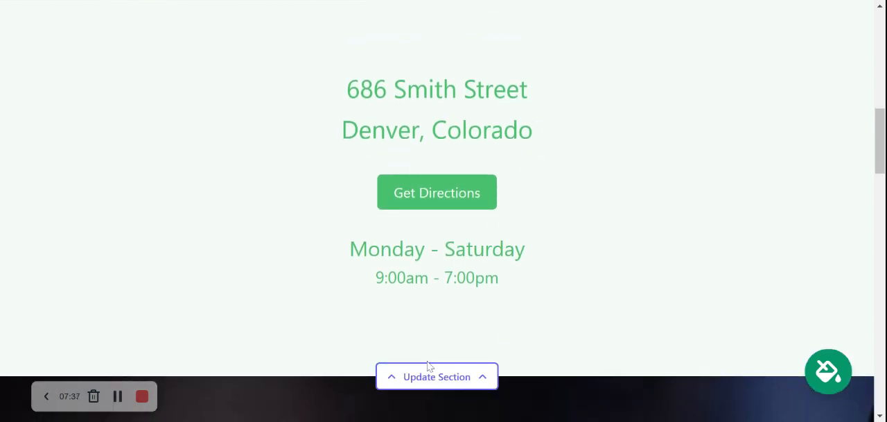
Step: Examine the salad bowl photo and menu introduction sections, including the introduction's copy and button settings
scroll(633, 175, "down", 5)
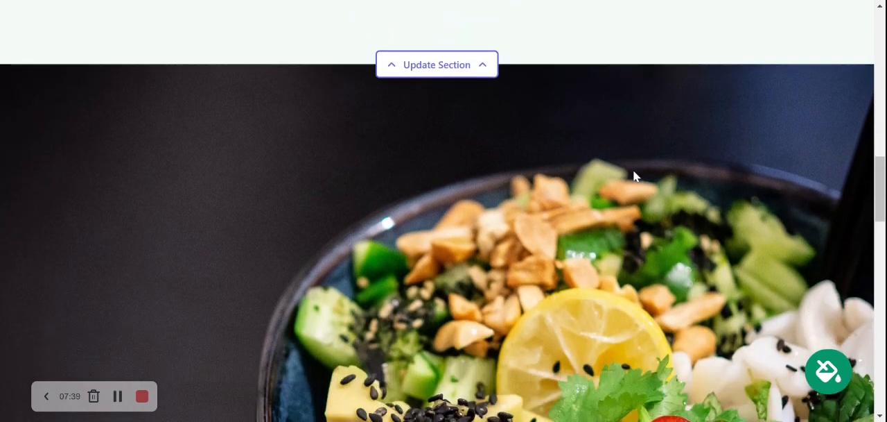
scroll(634, 175, "up", 1)
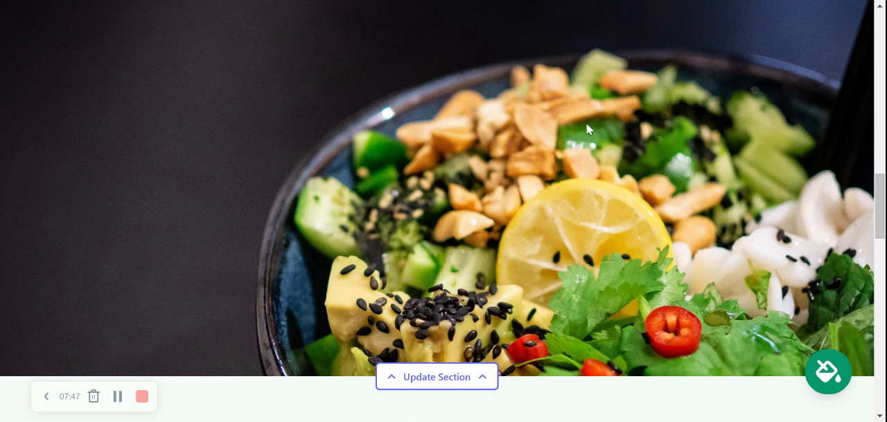
scroll(399, 170, "down", 5)
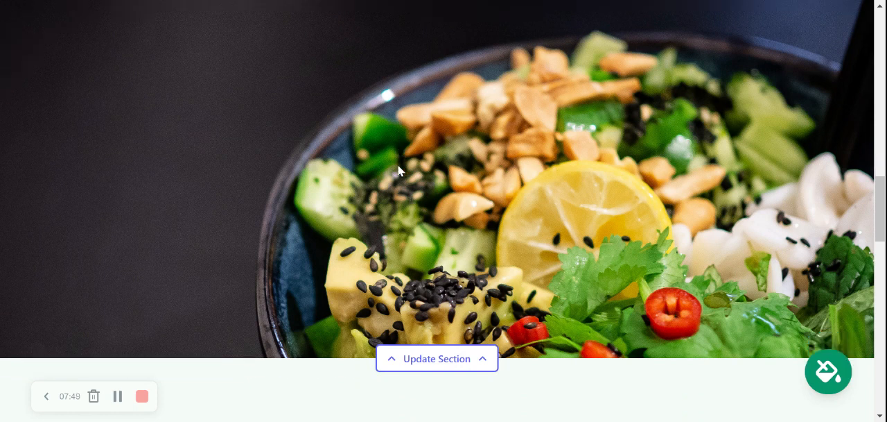
scroll(444, 211, "down", 2)
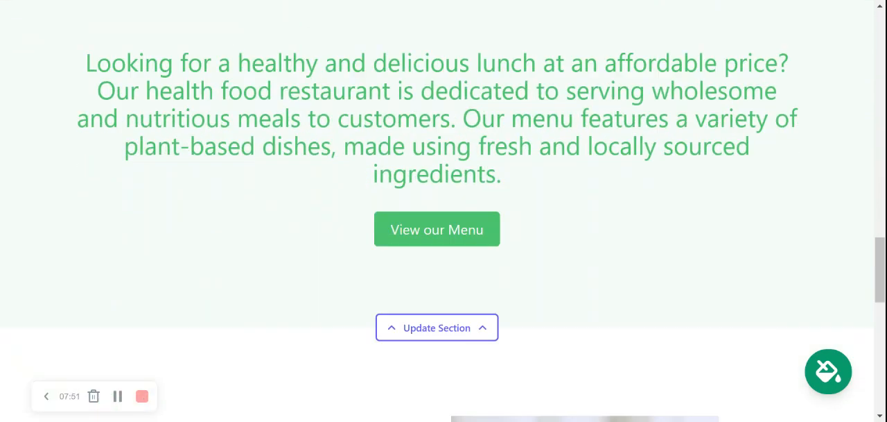
scroll(444, 211, "up", 1)
triple_click(584, 223)
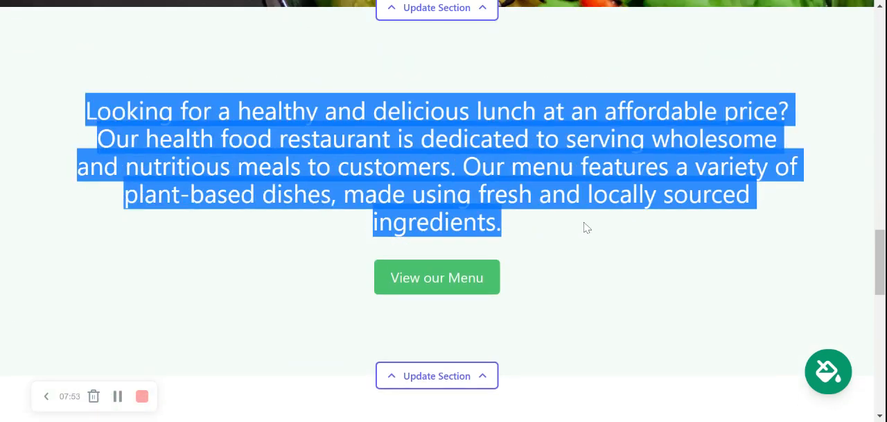
left_click(378, 222)
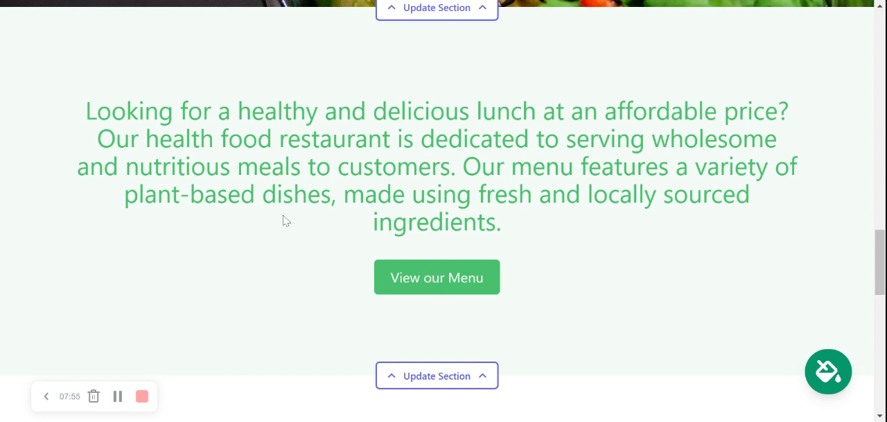
left_click(473, 378)
scroll(600, 244, "down", 4)
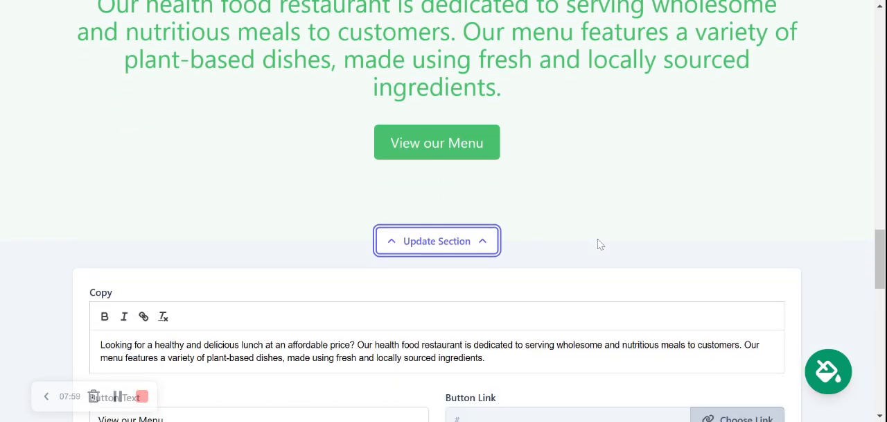
left_click(473, 375)
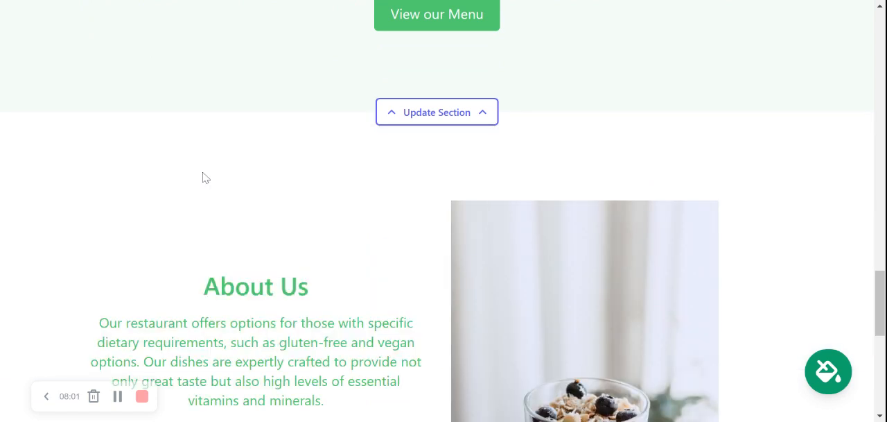
Step: Examine the About Us section's text and image, and the contact details and social links in the footer
scroll(202, 176, "down", 3)
scroll(203, 176, "up", 1)
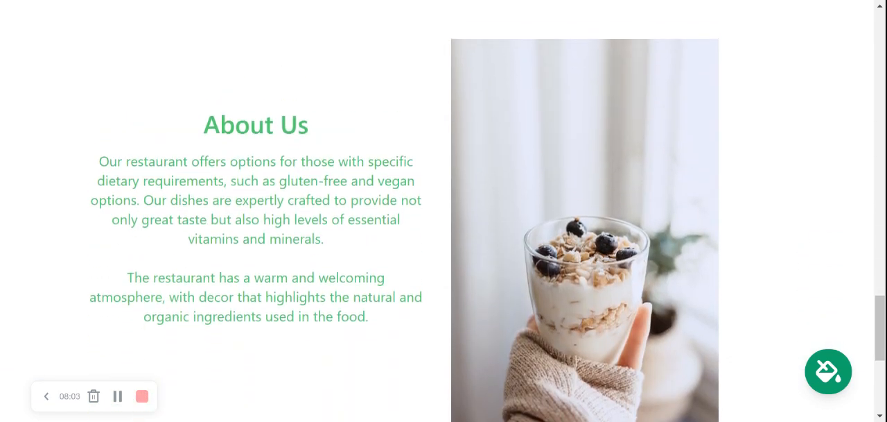
left_click_drag(199, 127, 406, 342)
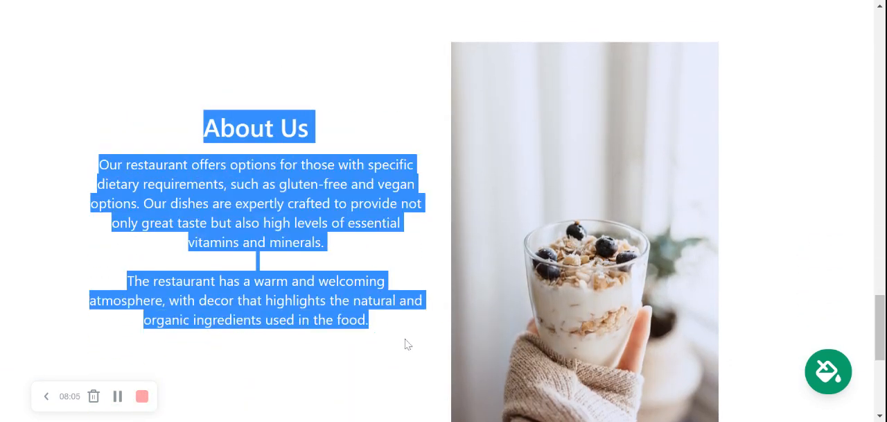
left_click(135, 138)
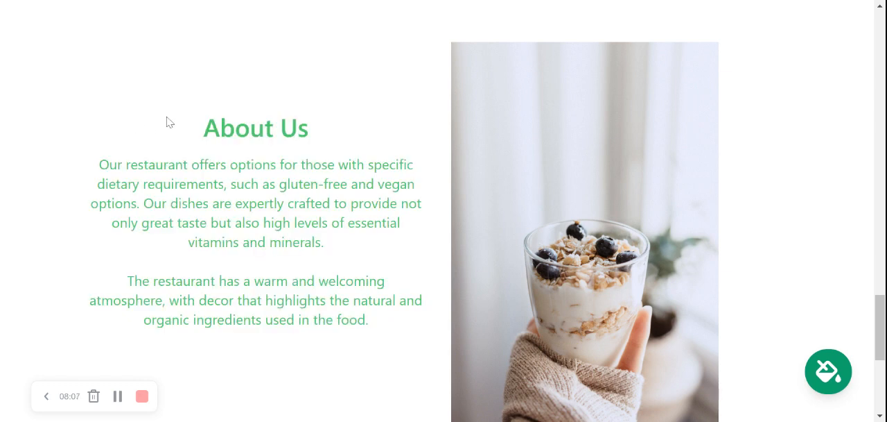
left_click_drag(169, 122, 410, 342)
left_click(406, 323)
left_click_drag(279, 184, 284, 279)
left_click(379, 334)
mouse_move(379, 335)
left_mouse_down()
mouse_move(173, 107)
mouse_move(382, 323)
left_mouse_up()
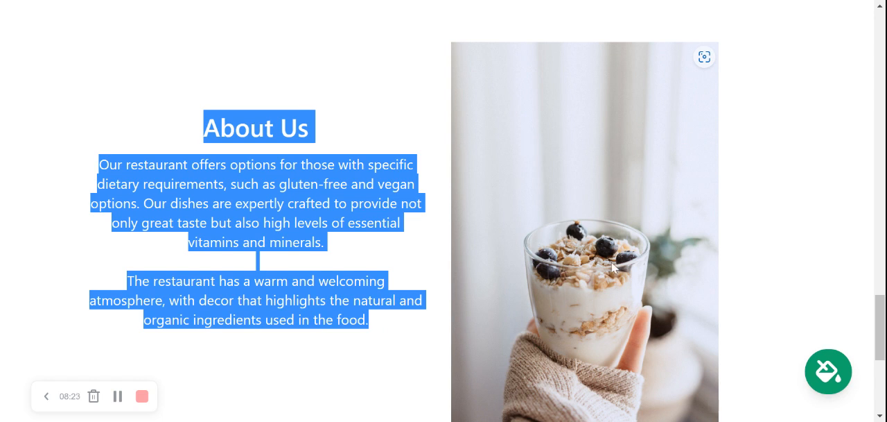
left_click(779, 223)
scroll(777, 222, "down", 3)
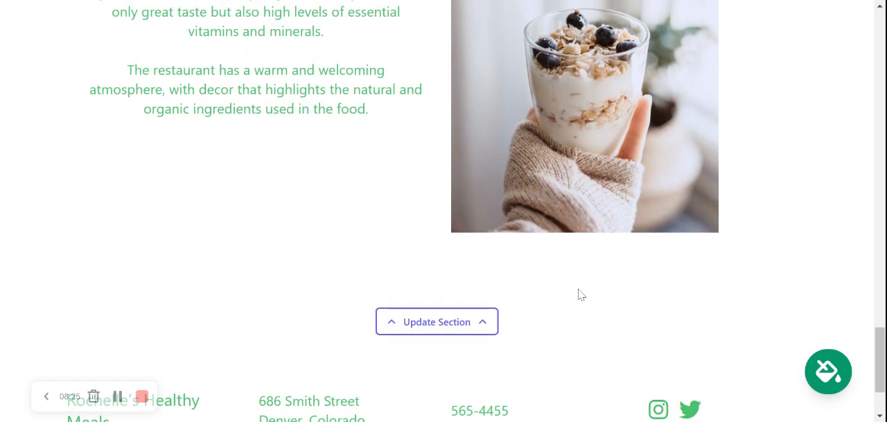
scroll(555, 329, "down", 2)
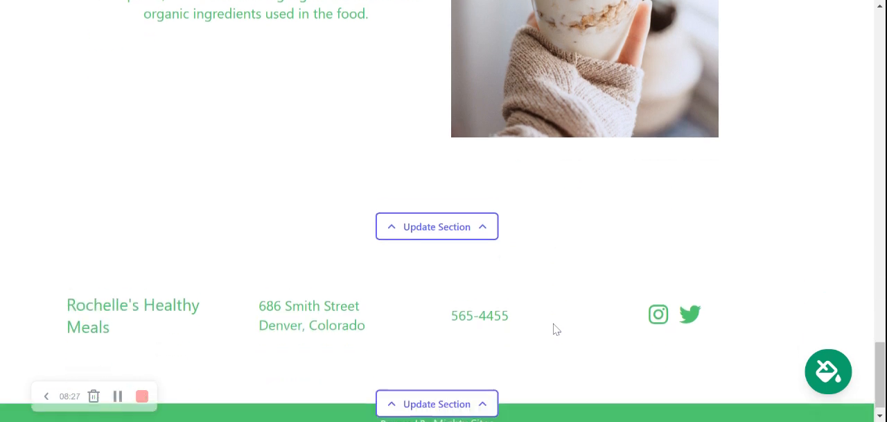
Step: Stop editing the website and go to its Site Dashboard to view the site overview
scroll(555, 329, "up", 5)
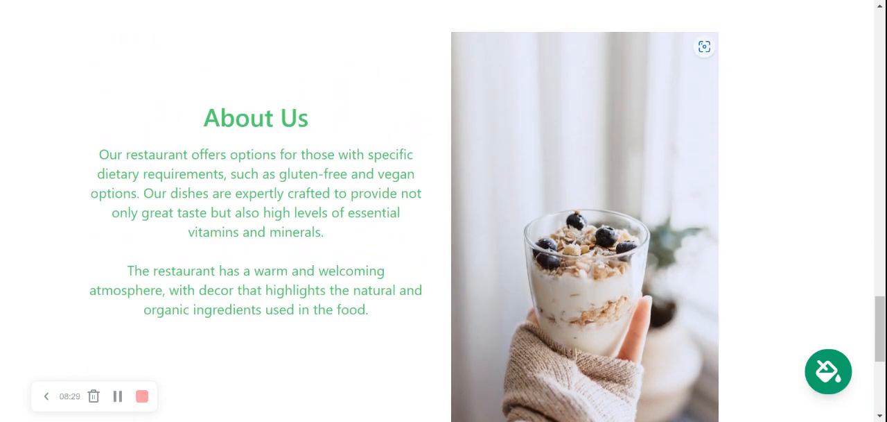
scroll(480, 211, "up", 4)
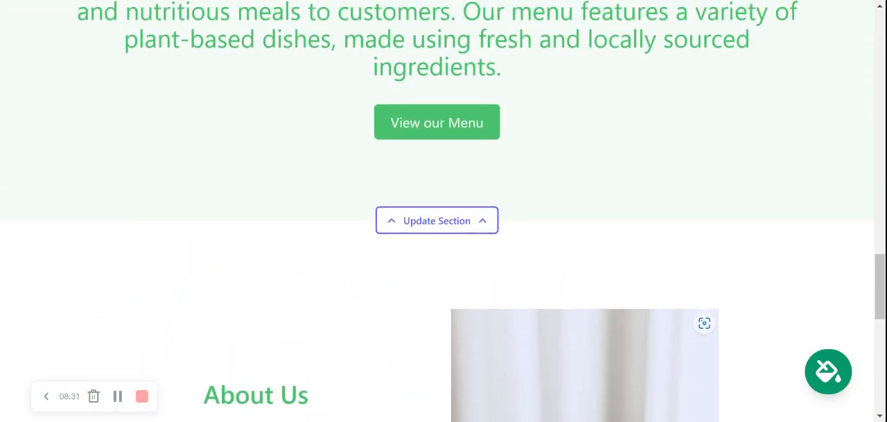
scroll(443, 211, "up", 6)
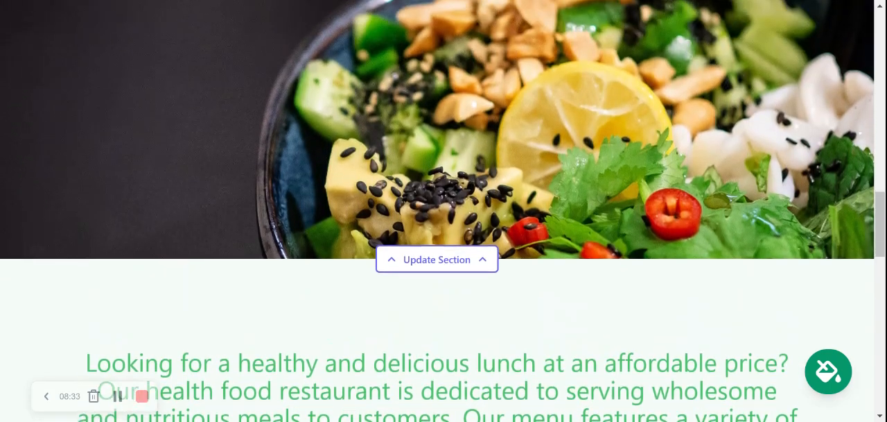
scroll(444, 211, "up", 3)
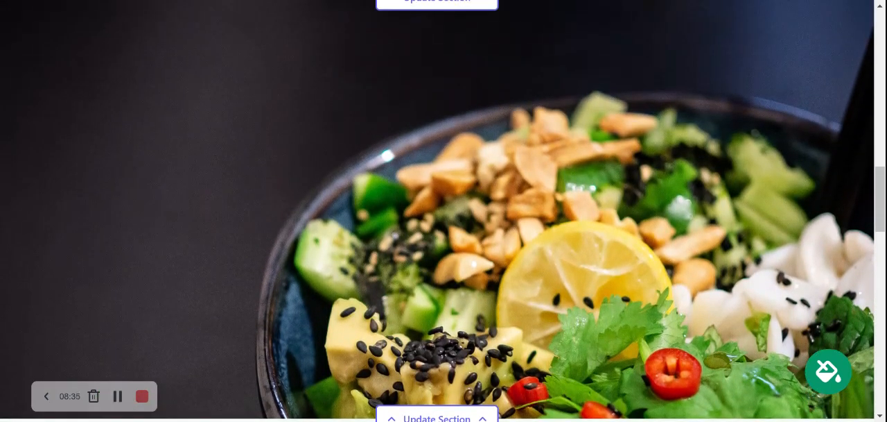
scroll(444, 211, "up", 6)
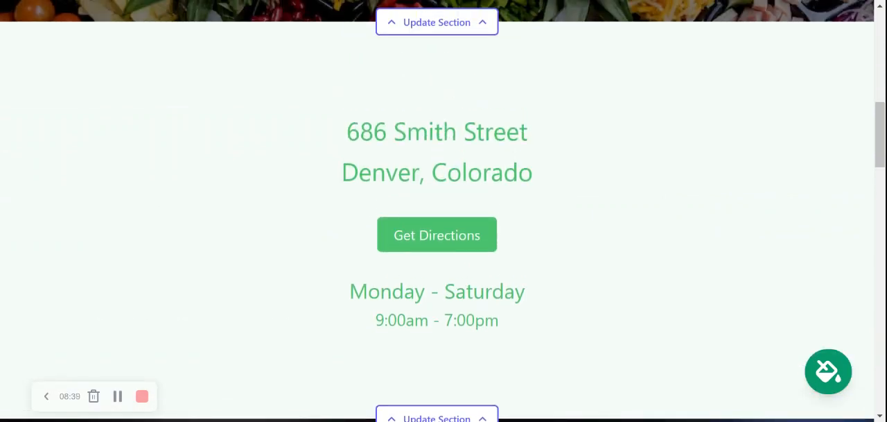
scroll(444, 211, "up", 2)
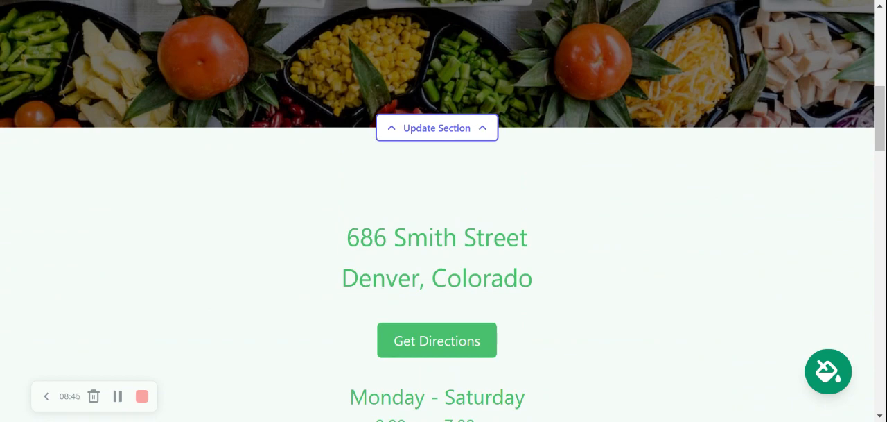
scroll(443, 211, "up", 4)
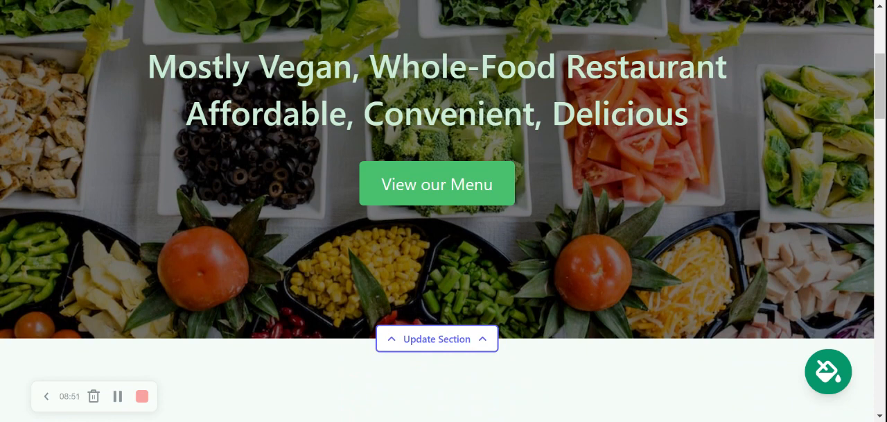
scroll(444, 210, "up", 5)
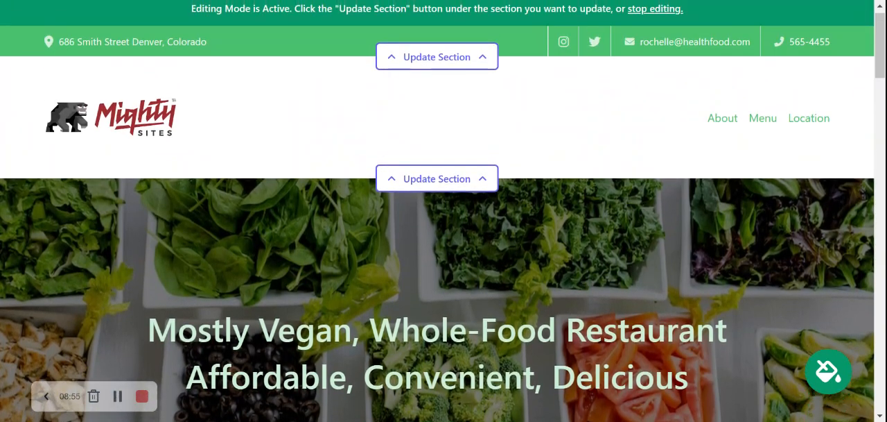
scroll(444, 210, "up", 1)
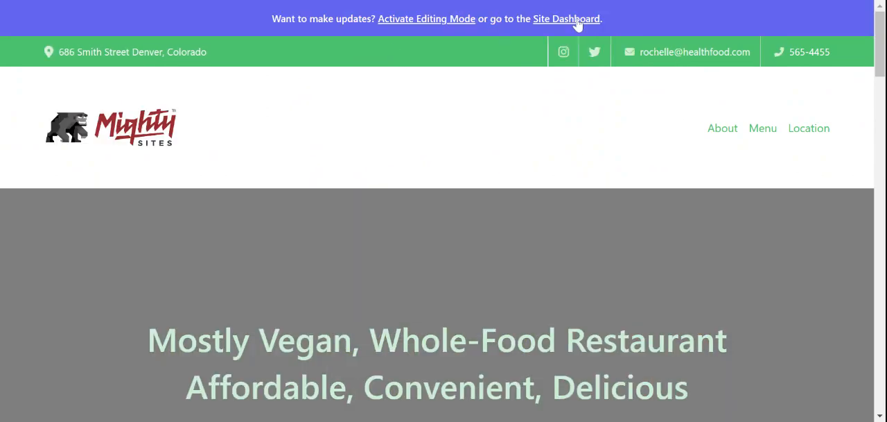
scroll(430, 184, "down", 2)
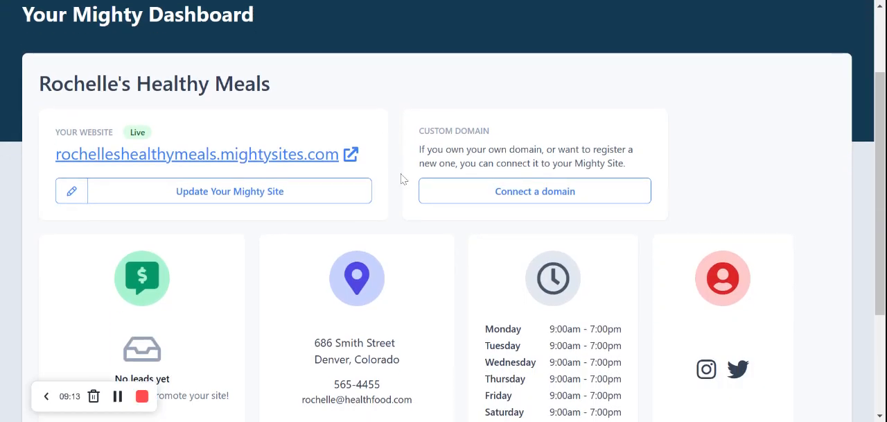